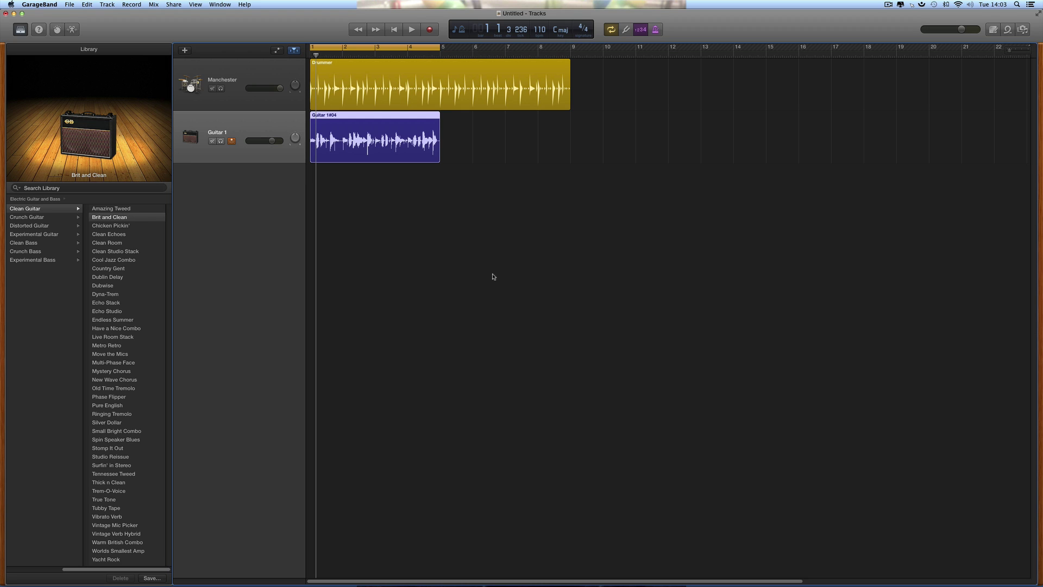
Extend the Guitar 1#04 region just past bar 5 and play it with the drummer.
mouse_move(440, 161)
mouse_down()
mouse_move(508, 162)
mouse_move(448, 162)
mouse_up()
key(space)
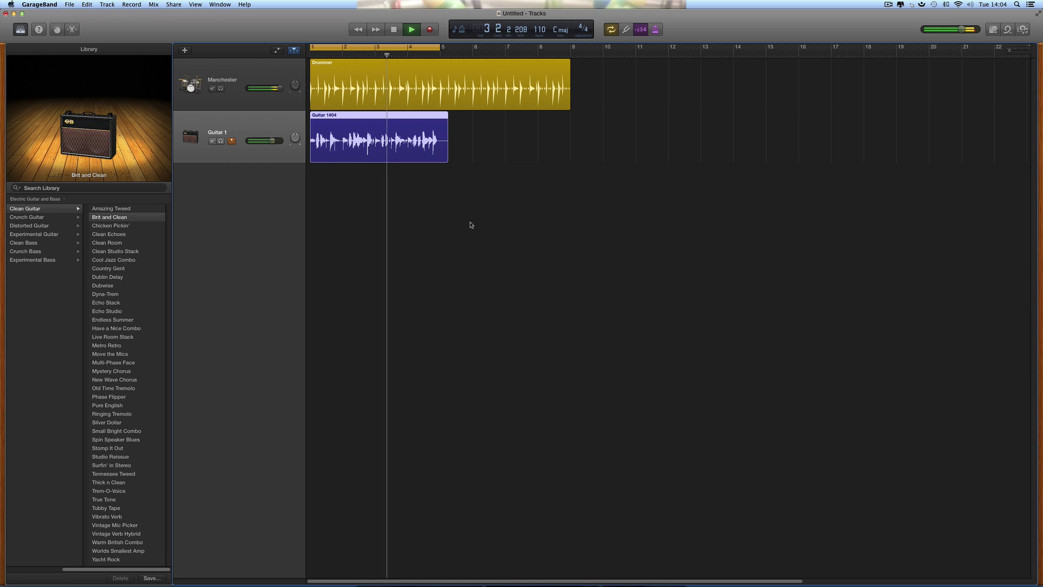
key(space)
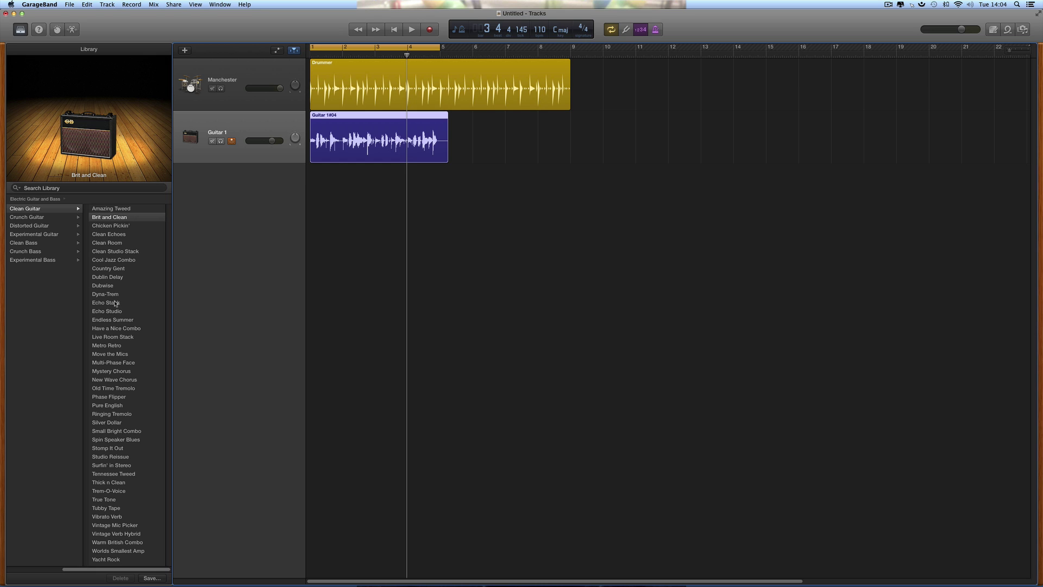
Audition the Crunch Guitar patches Chord Burner and British Invasion, settling on Amp Switcher.
click(39, 218)
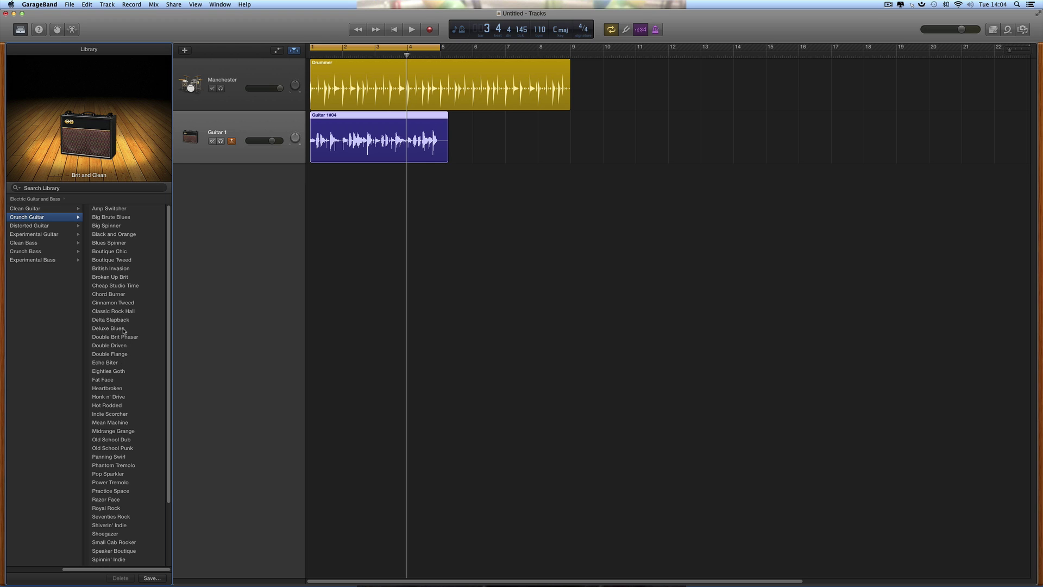
click(108, 294)
key(space)
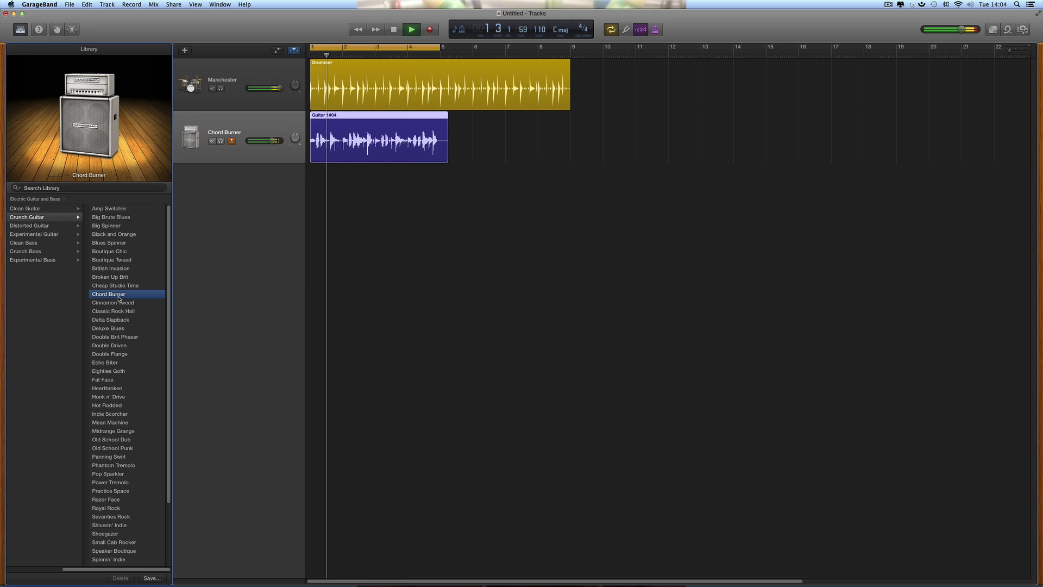
click(111, 269)
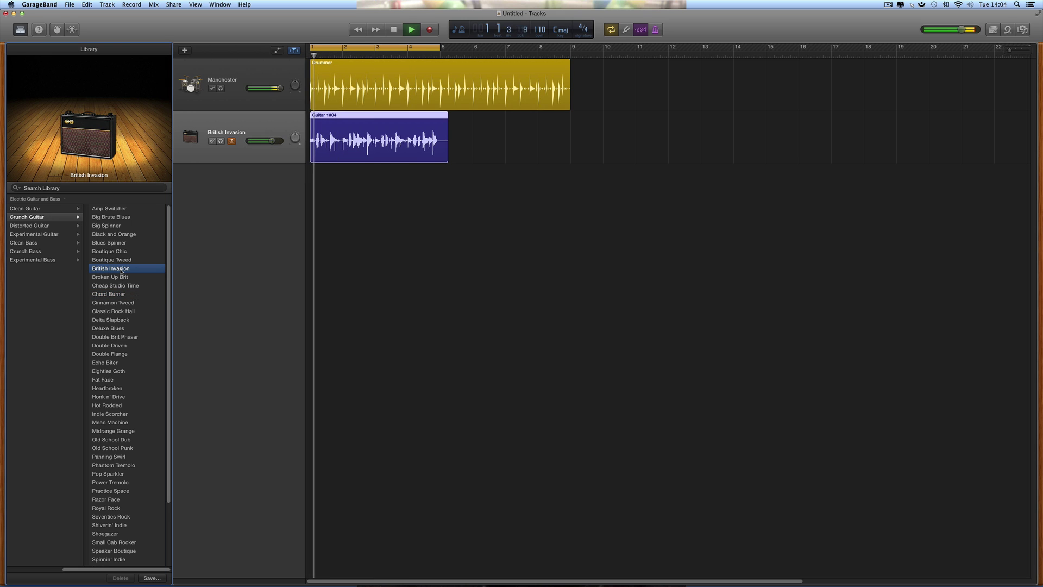
click(117, 209)
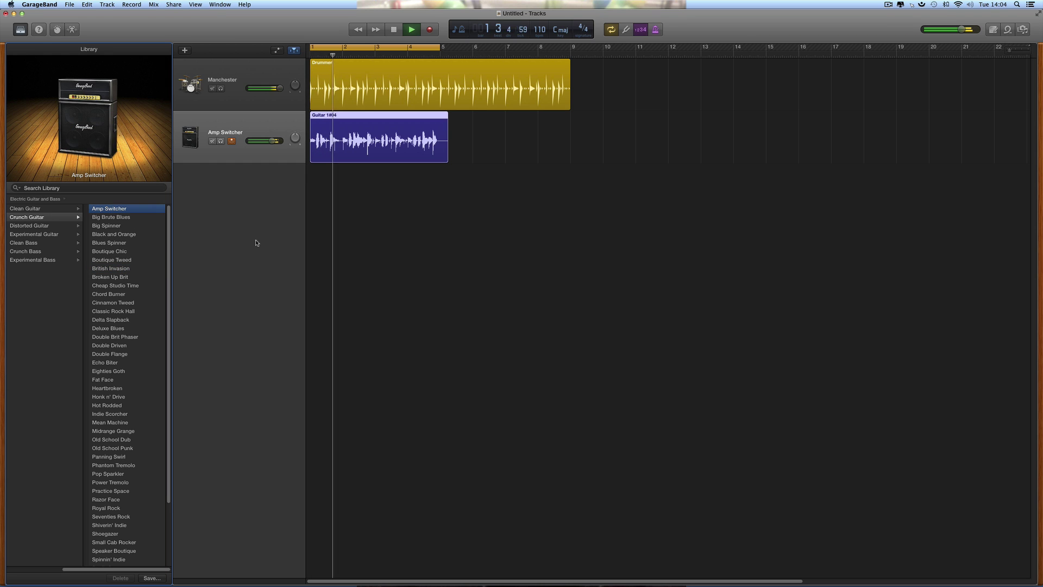
key(space)
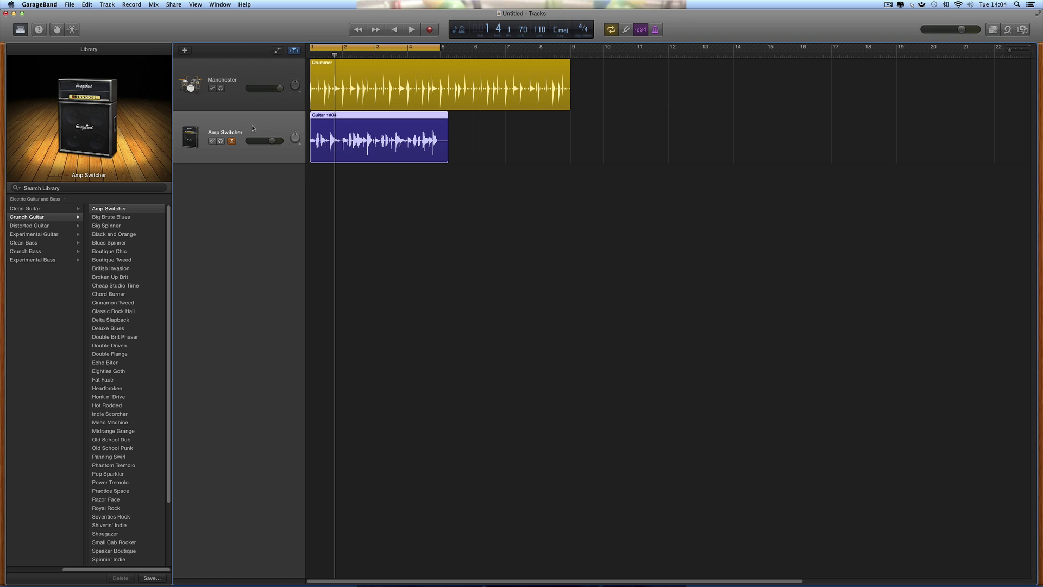
Create a new audio track, Audio 2.
click(185, 50)
click(486, 98)
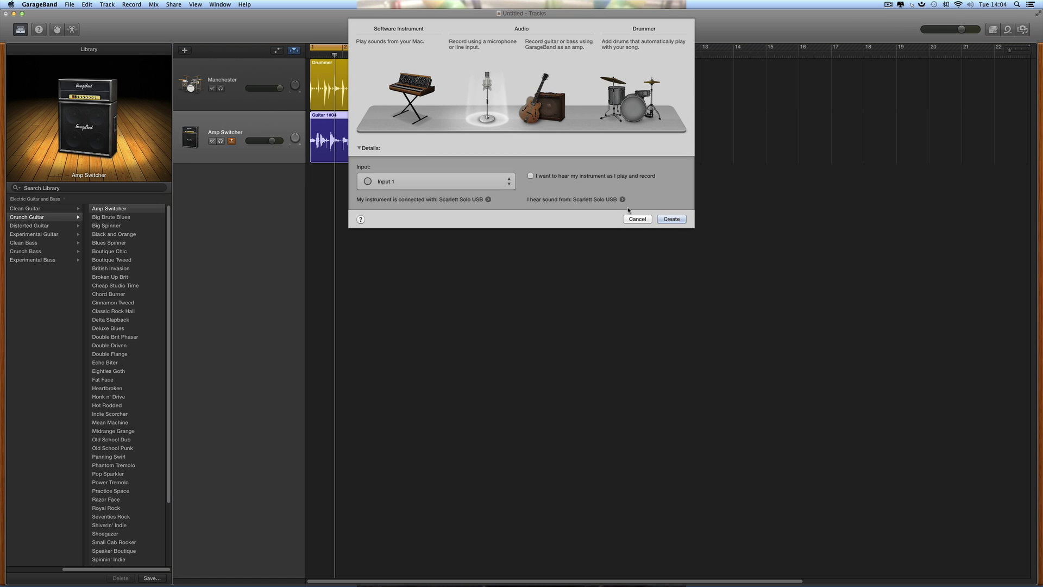
click(672, 218)
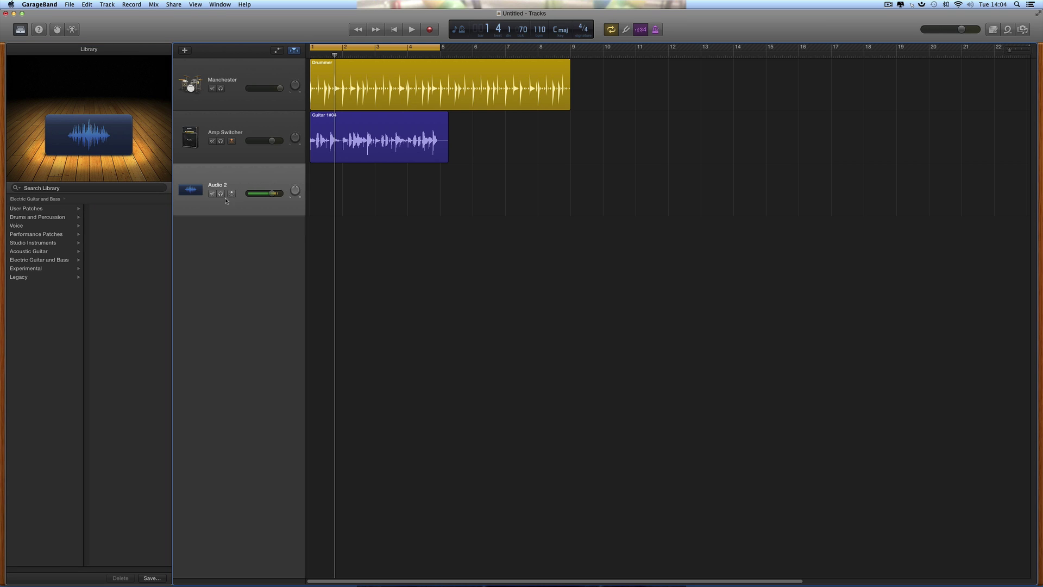
Move the Guitar 1#04 region onto Audio 2 and play the song from the beginning.
drag(366, 120, 366, 175)
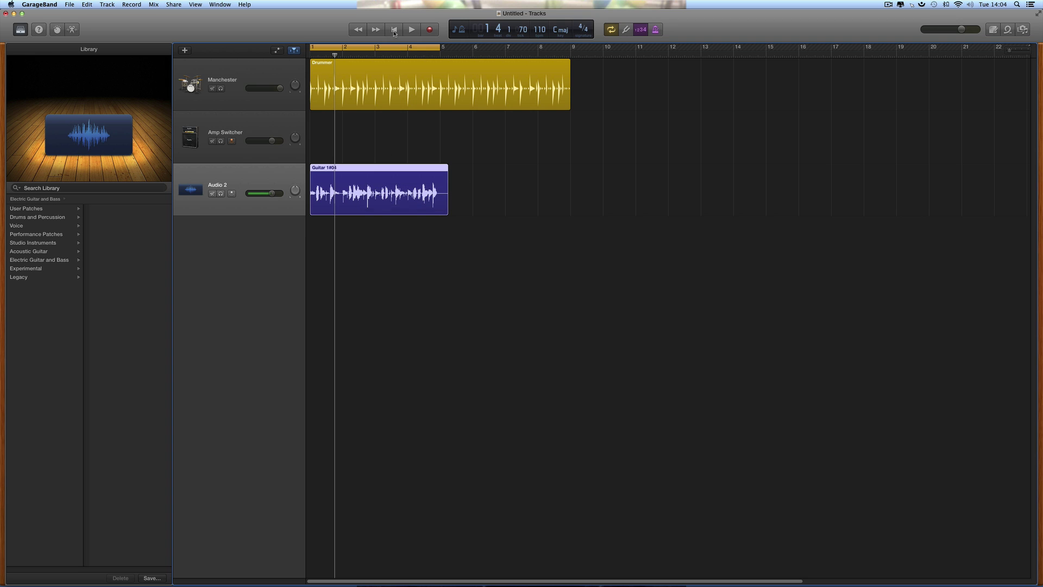
click(394, 29)
click(412, 29)
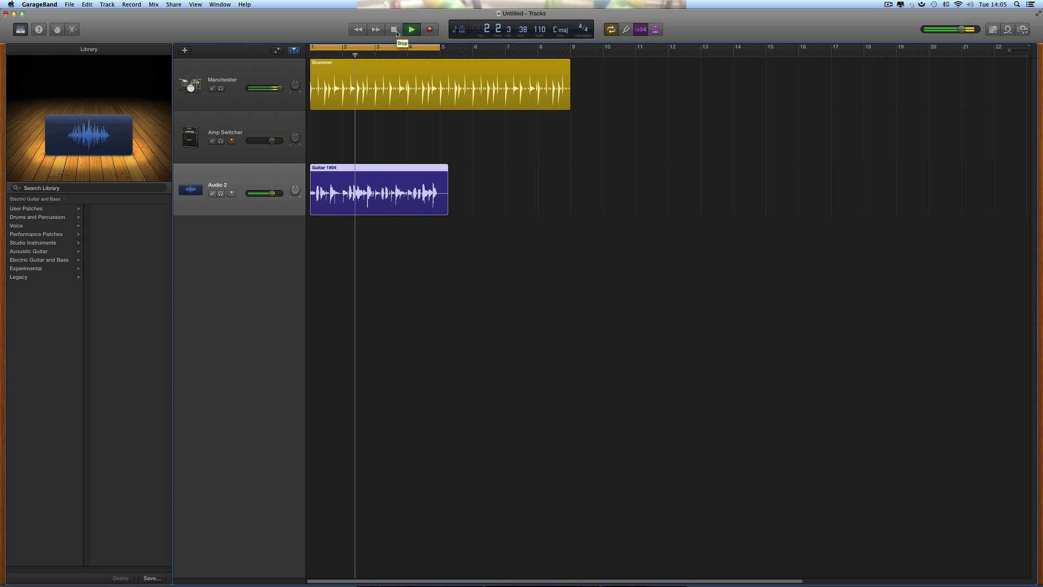
click(395, 30)
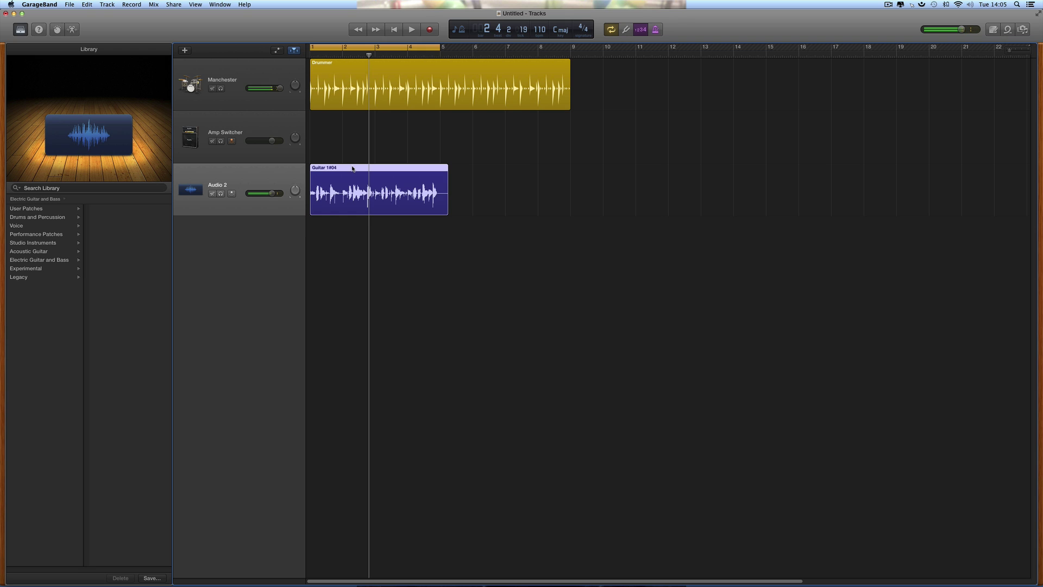
drag(352, 169, 352, 116)
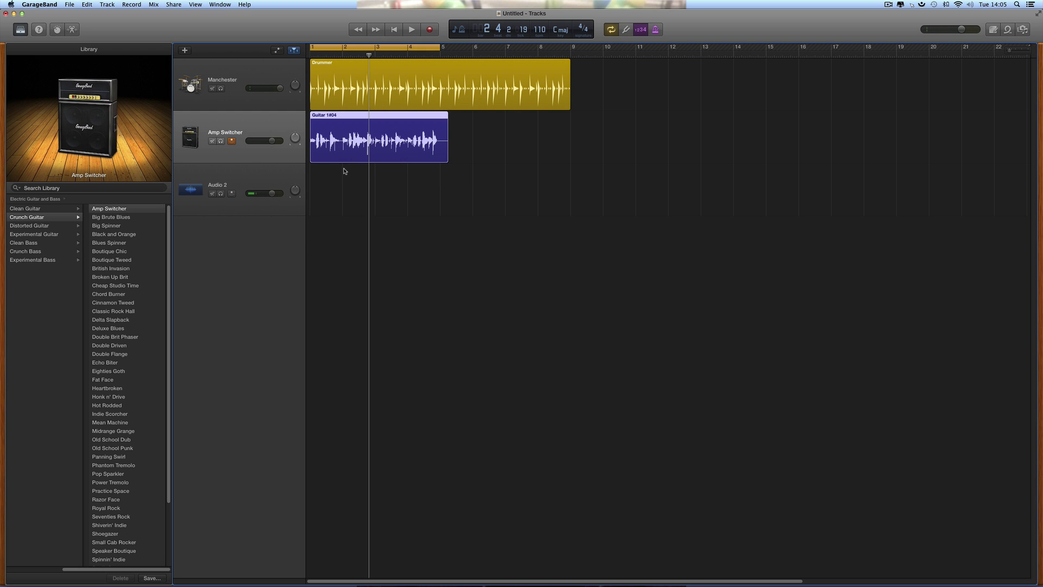
key(space)
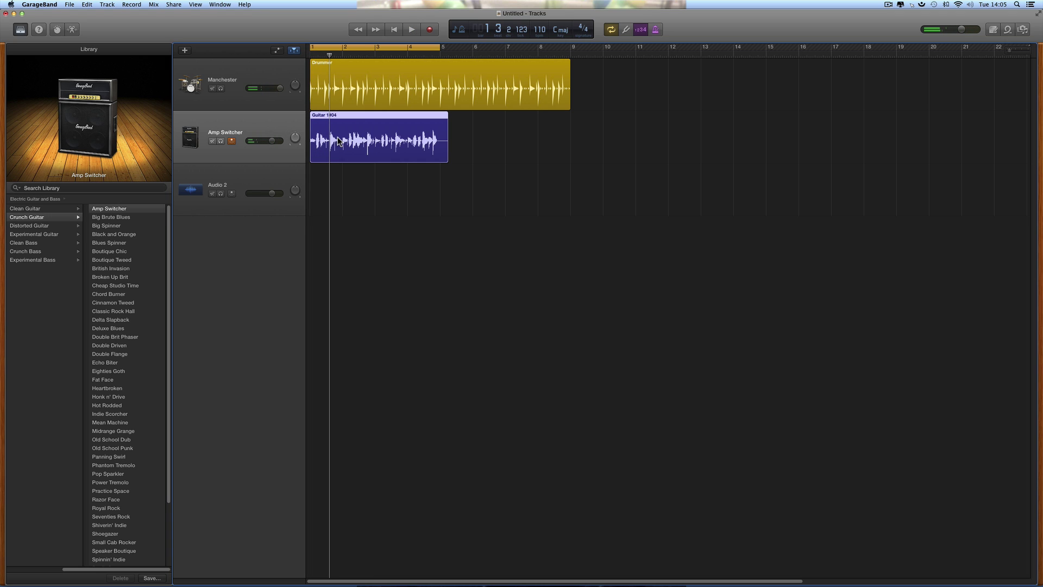
click(251, 129)
double_click(359, 119)
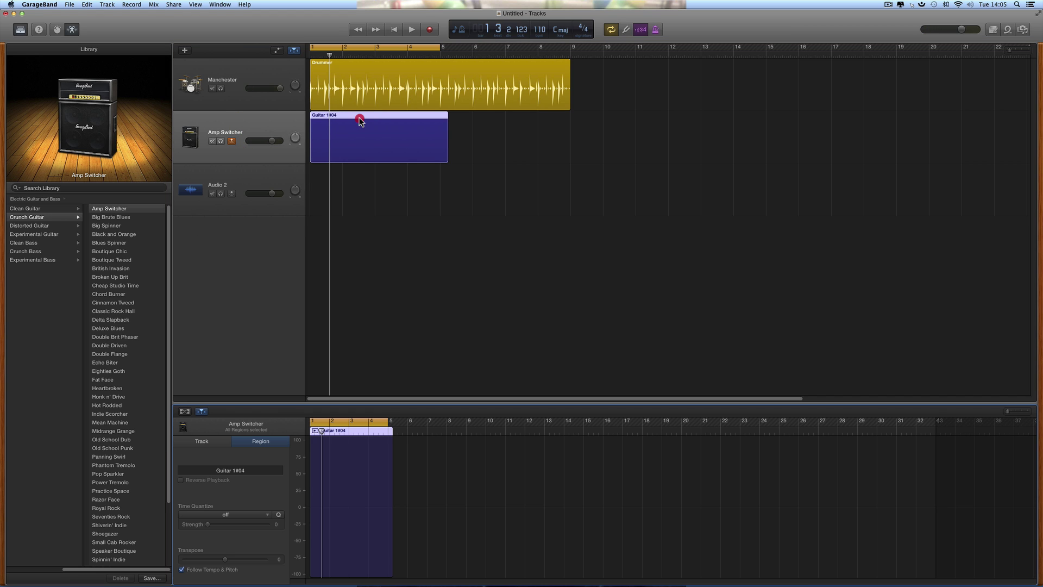
click(75, 31)
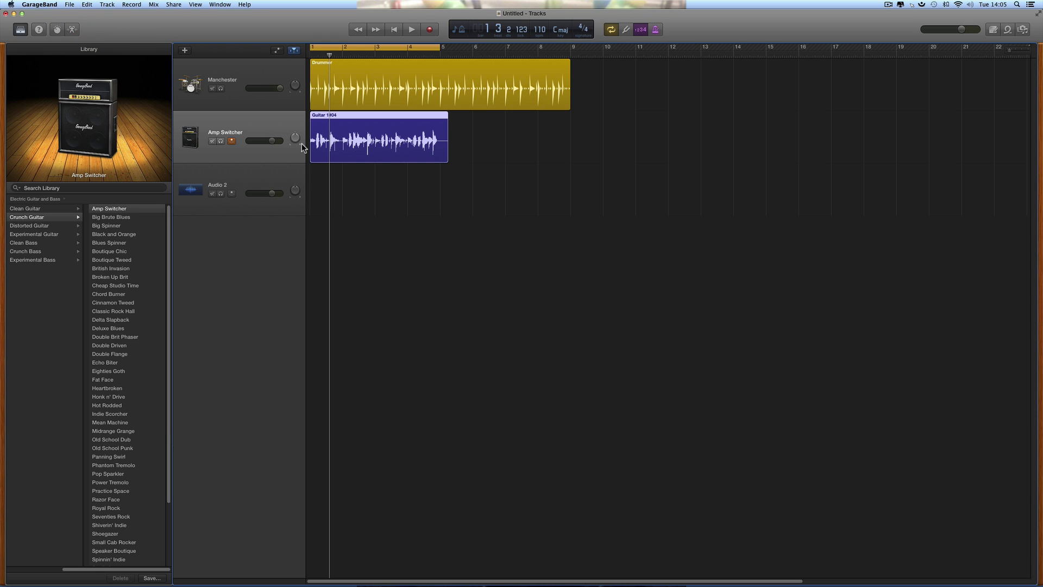
drag(362, 115, 364, 173)
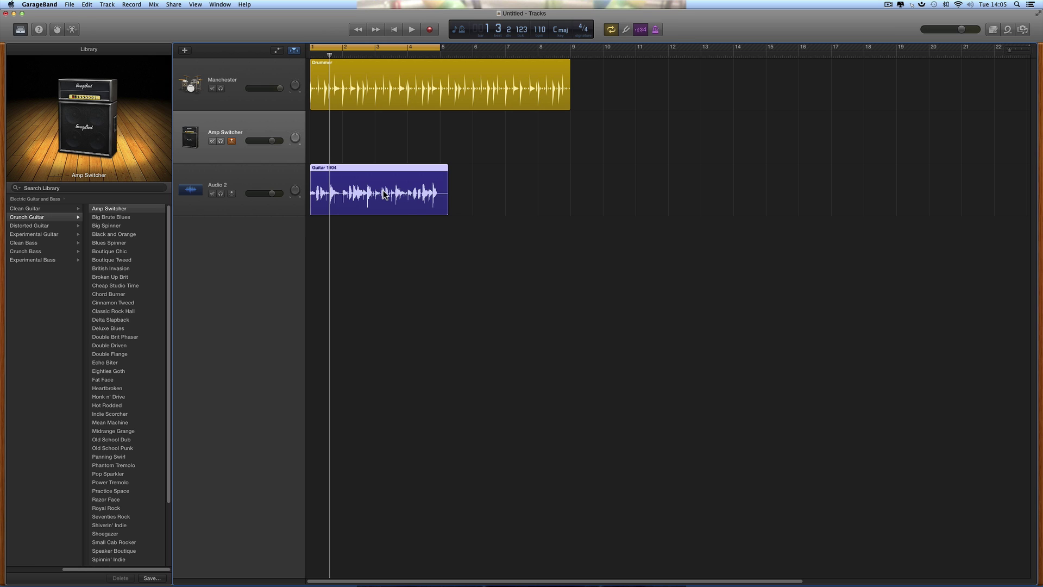
click(275, 182)
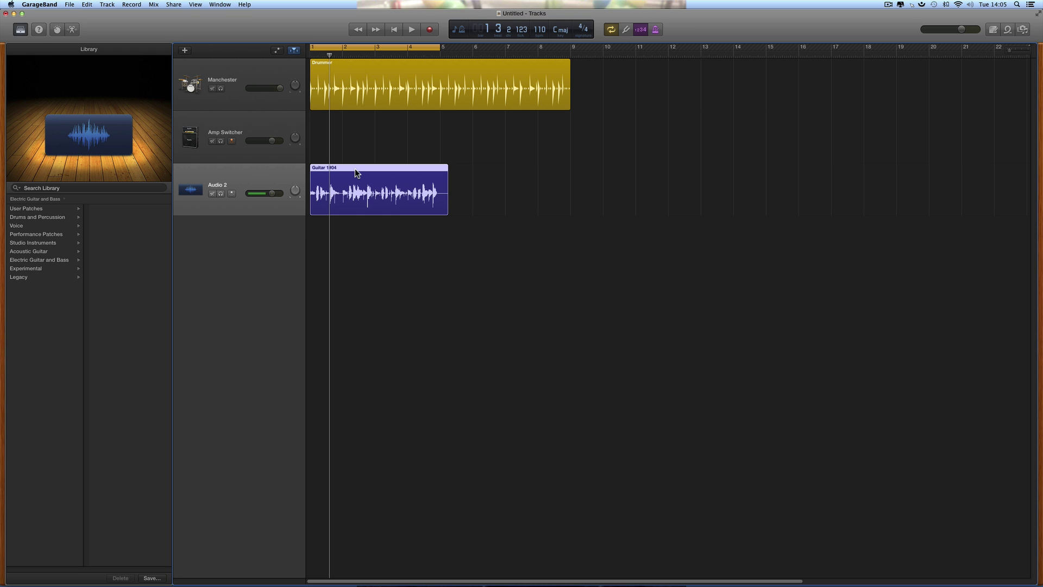
drag(354, 169, 355, 157)
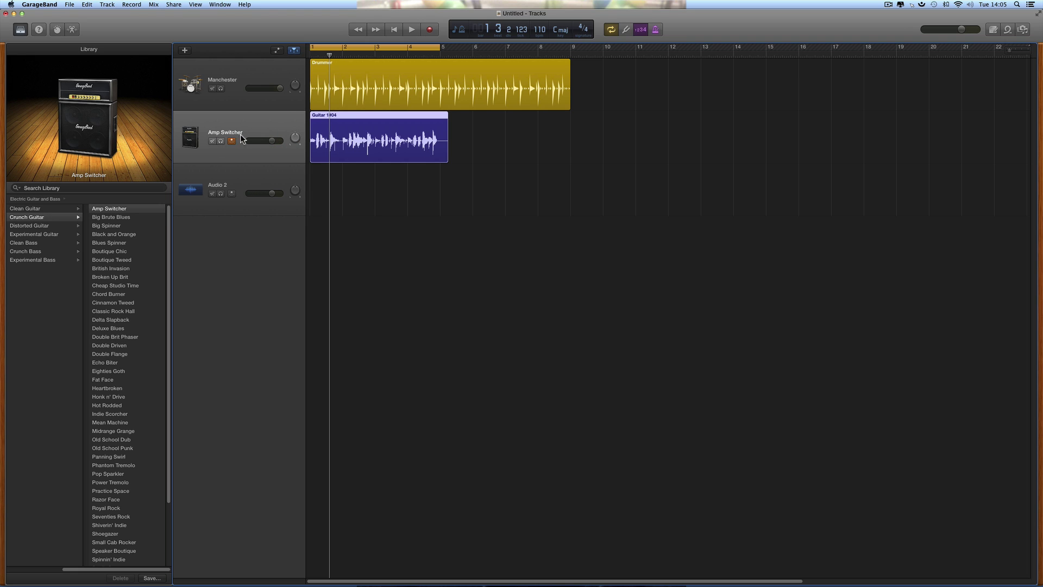
drag(363, 119, 364, 173)
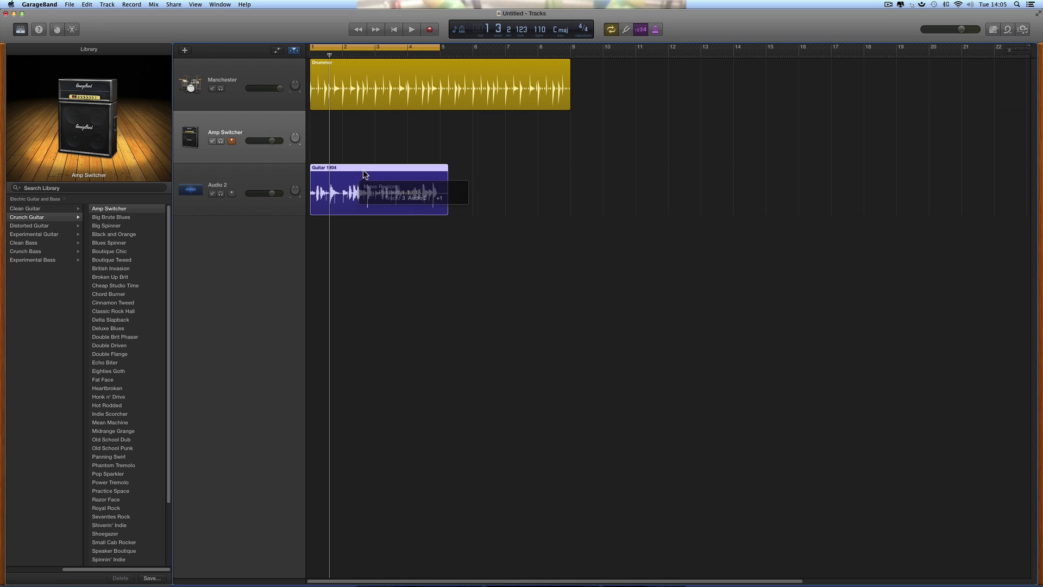
click(249, 179)
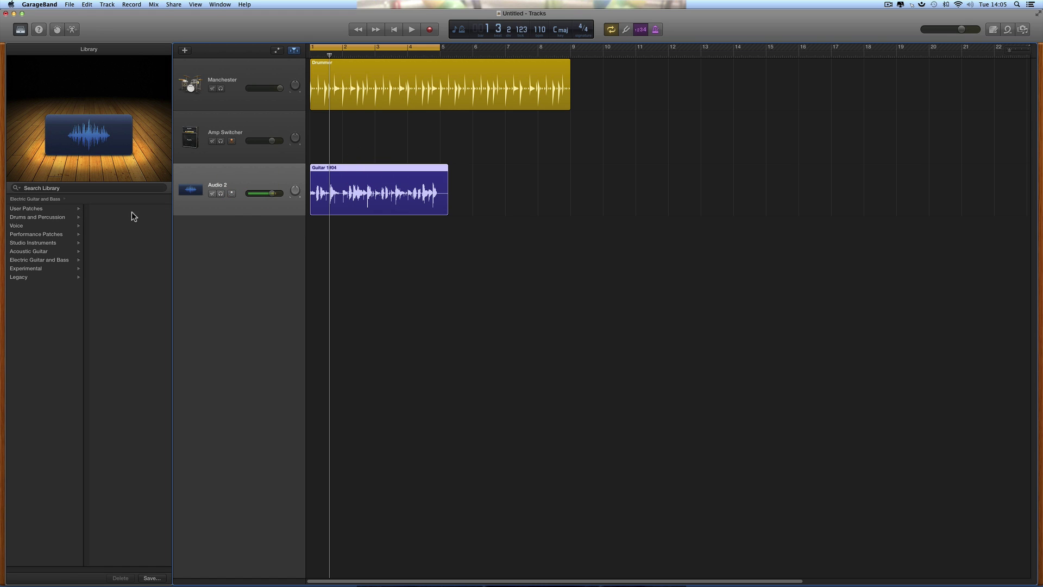
Move Guitar 1#04 back to Amp Switcher, trim it to end at bar 5, and play.
drag(378, 169, 380, 153)
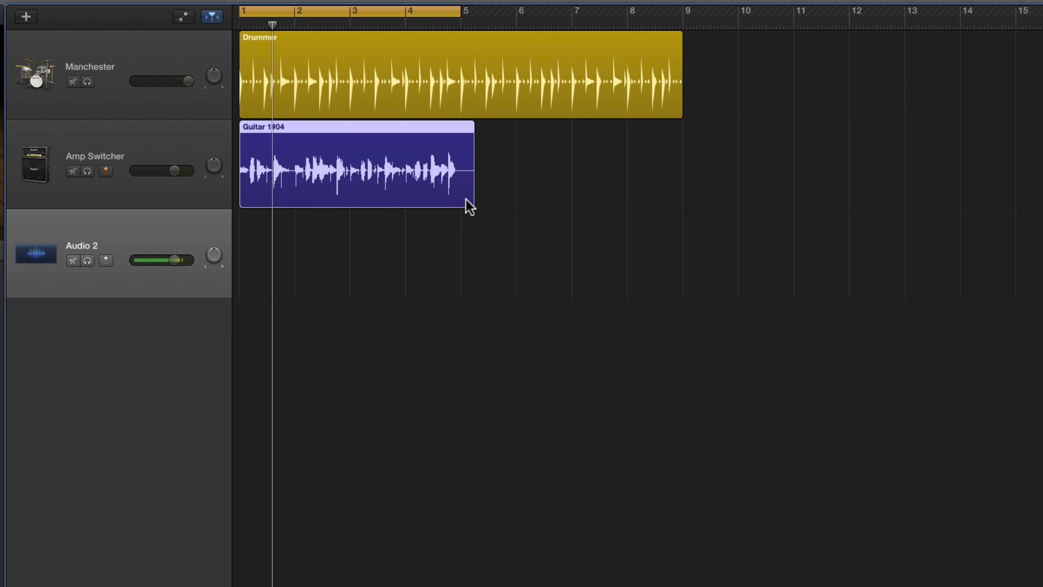
mouse_move(470, 202)
mouse_down()
mouse_move(337, 201)
mouse_move(498, 209)
mouse_move(295, 210)
mouse_move(461, 211)
mouse_up()
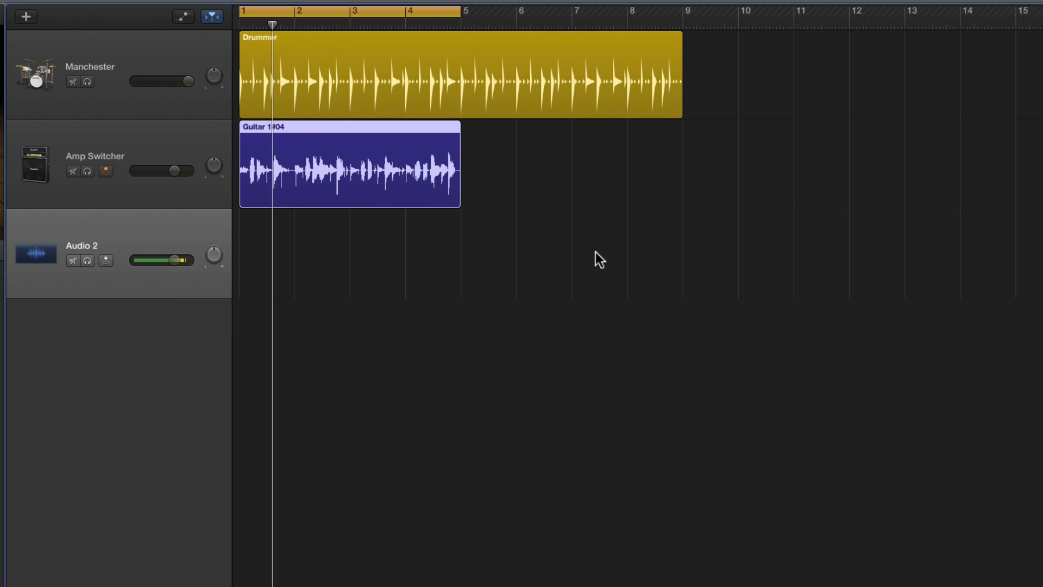
key(space)
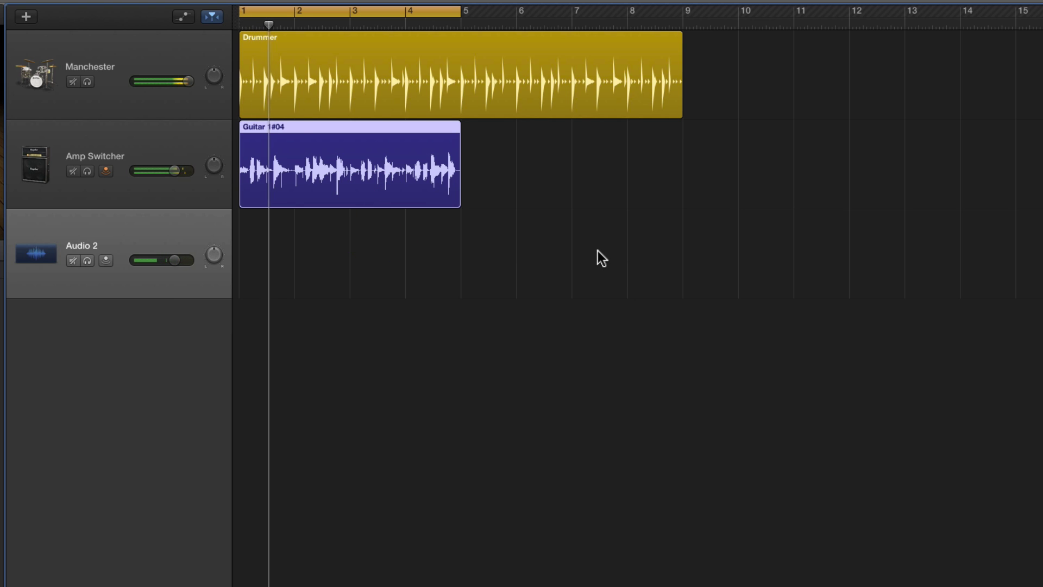
Move Guitar 1#04 to Audio 2, play it, then drag it into the Loop Browser.
click(346, 172)
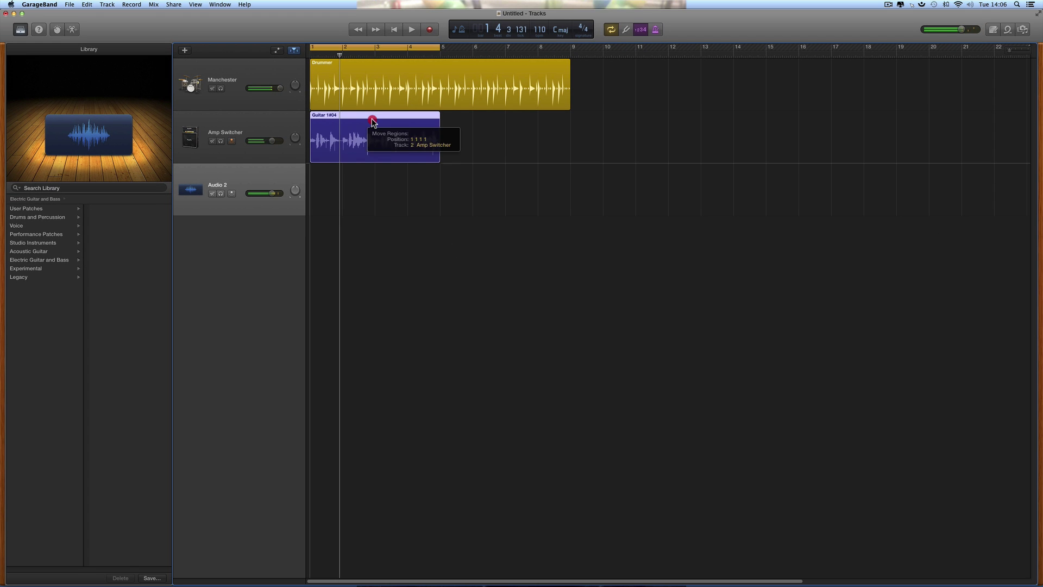
drag(373, 142, 375, 169)
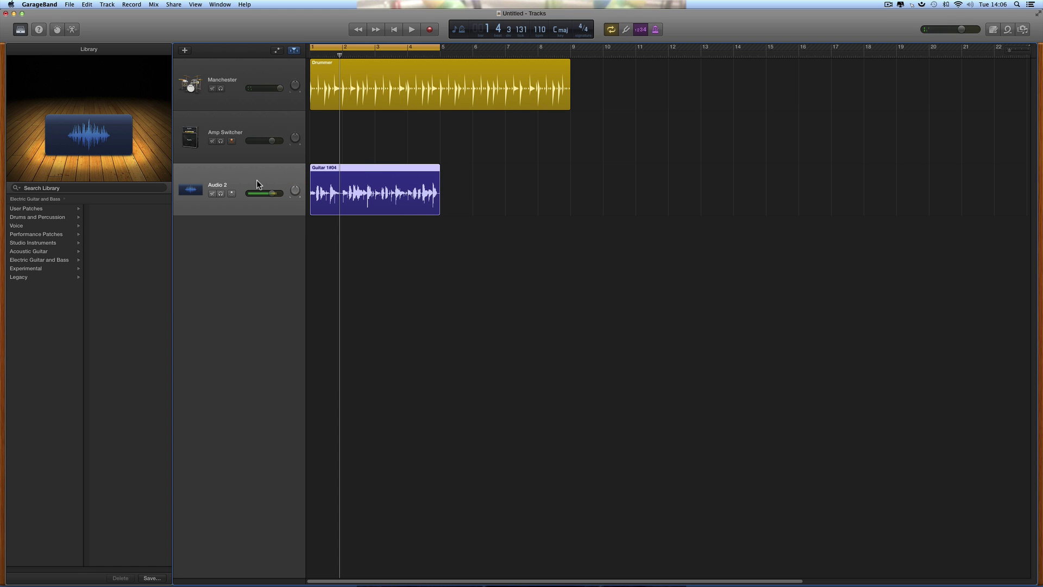
key(space)
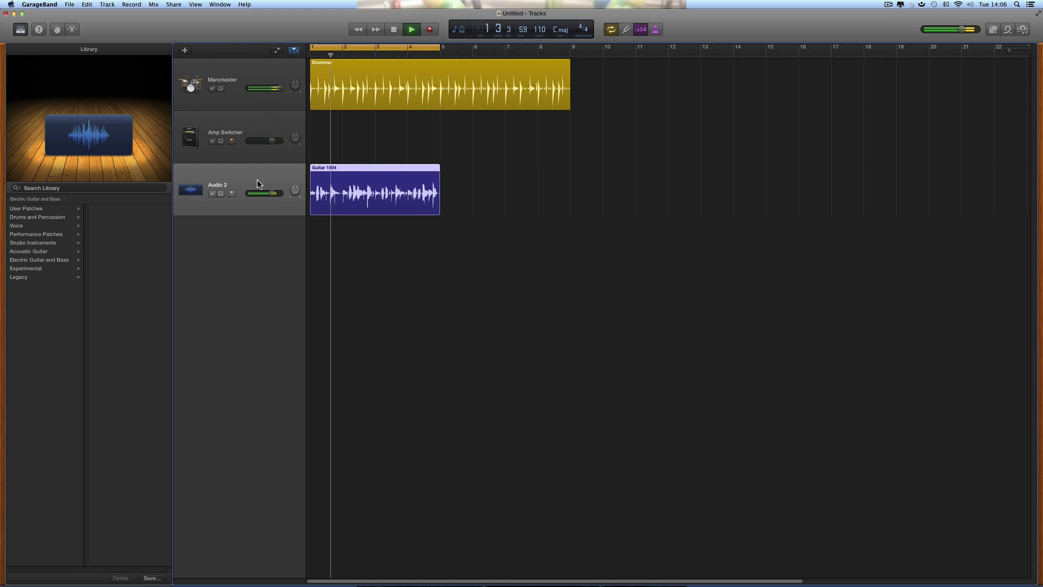
key(space)
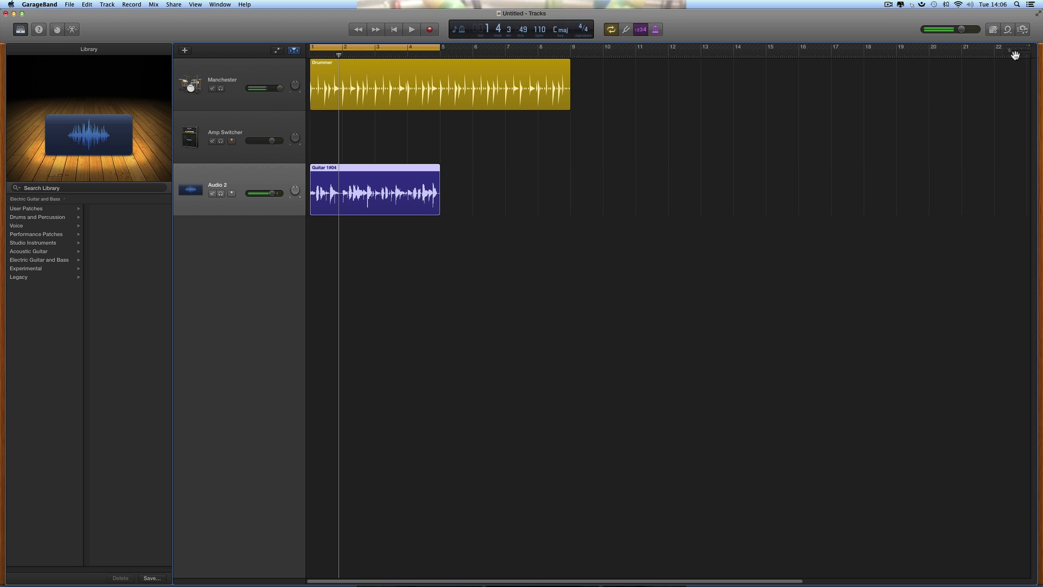
click(1007, 31)
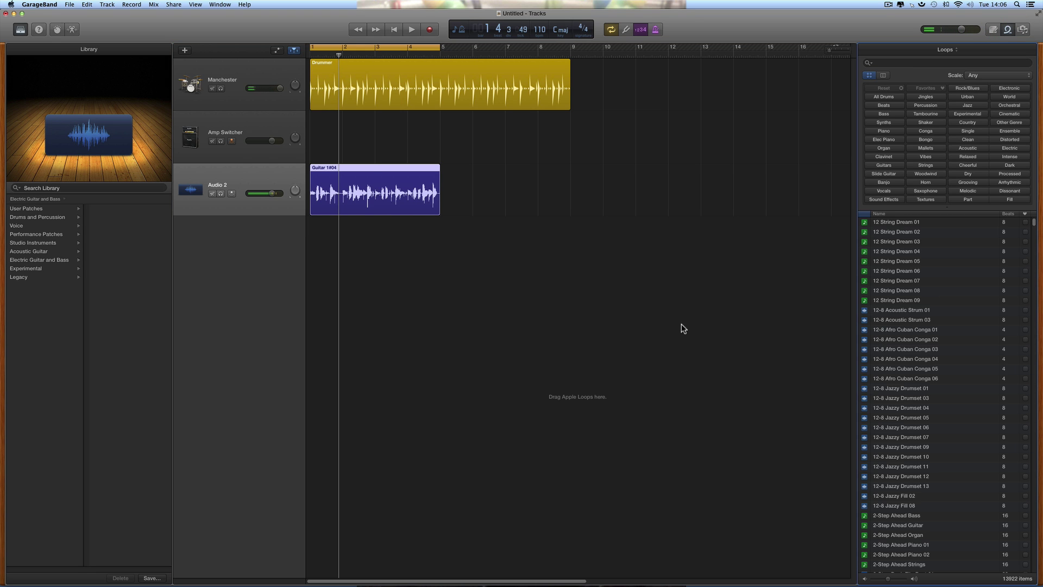
mouse_move(373, 169)
mouse_down()
mouse_move(415, 228)
mouse_move(503, 295)
mouse_move(494, 294)
mouse_move(535, 295)
mouse_move(492, 293)
mouse_move(533, 326)
mouse_move(688, 391)
mouse_move(759, 407)
mouse_move(925, 402)
mouse_move(958, 360)
mouse_move(953, 317)
mouse_up()
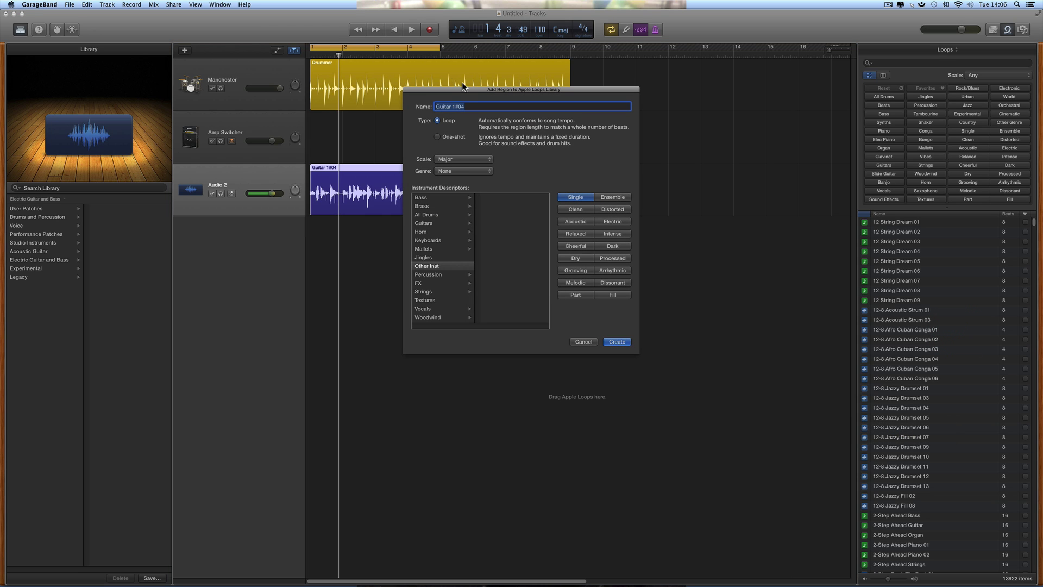
Keep the loop type as Loop and rename the region to Guitar funky 4.
drag(467, 89, 559, 136)
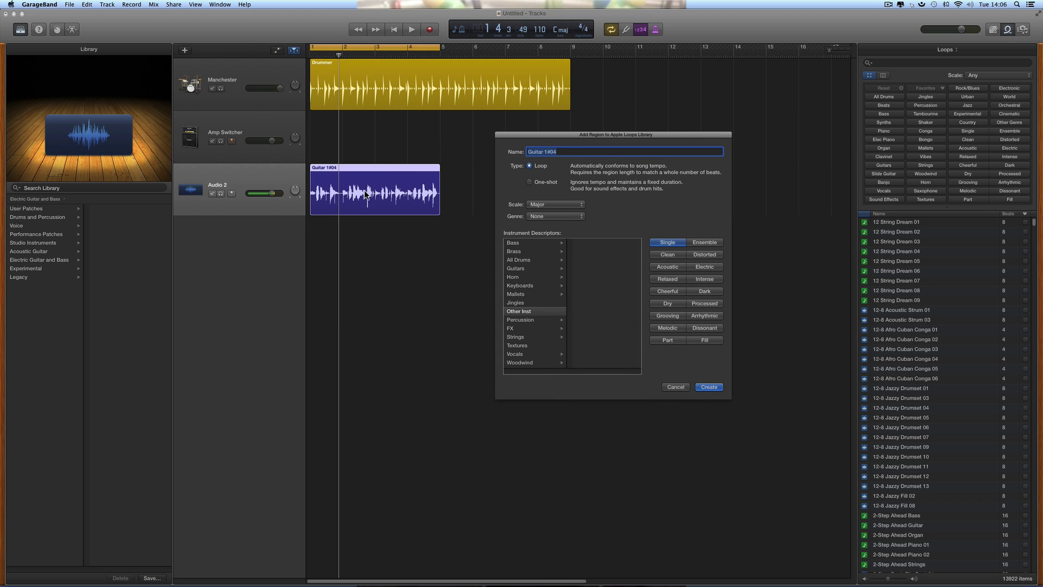
drag(535, 140, 508, 142)
click(501, 183)
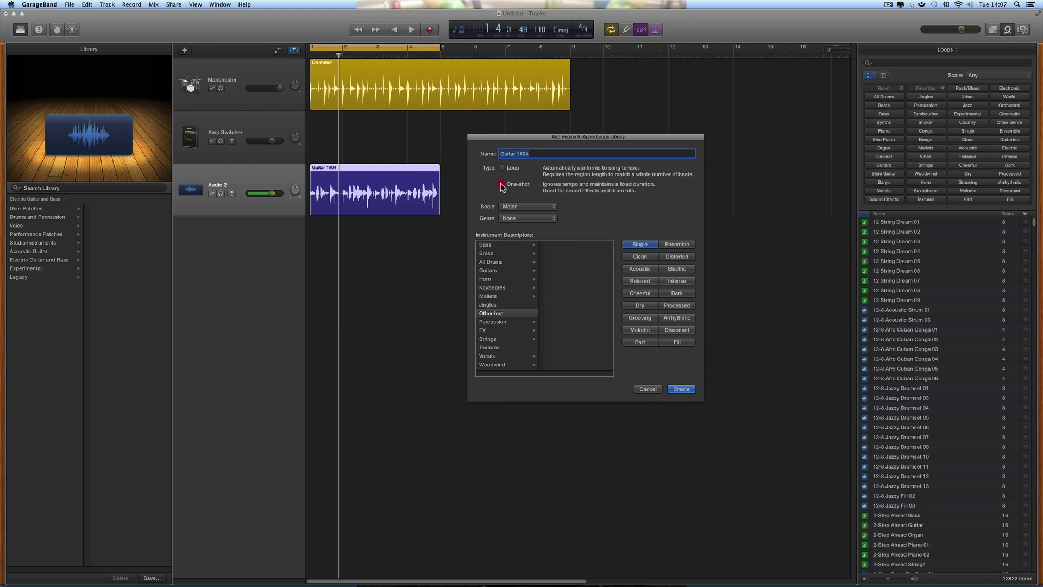
click(501, 168)
click(518, 154)
drag(517, 153, 566, 157)
Keep the scale at Major and tag the loop as Guitars > Elec Guitar.
click(525, 206)
click(581, 209)
click(490, 271)
click(562, 246)
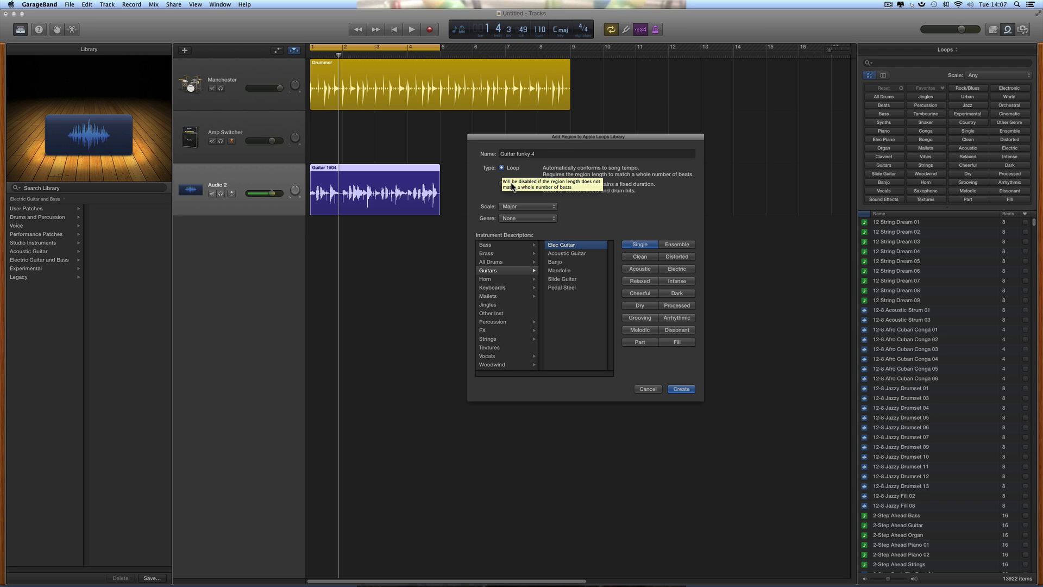
click(496, 272)
click(555, 244)
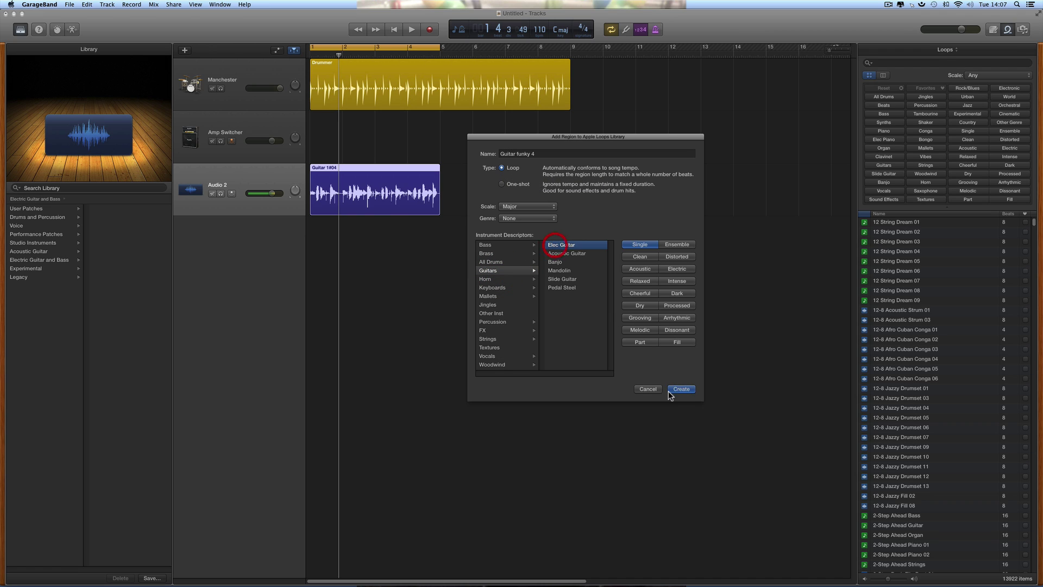
Create the Apple Loop and move the Guitar 1#04 region along to bar 12.
click(680, 390)
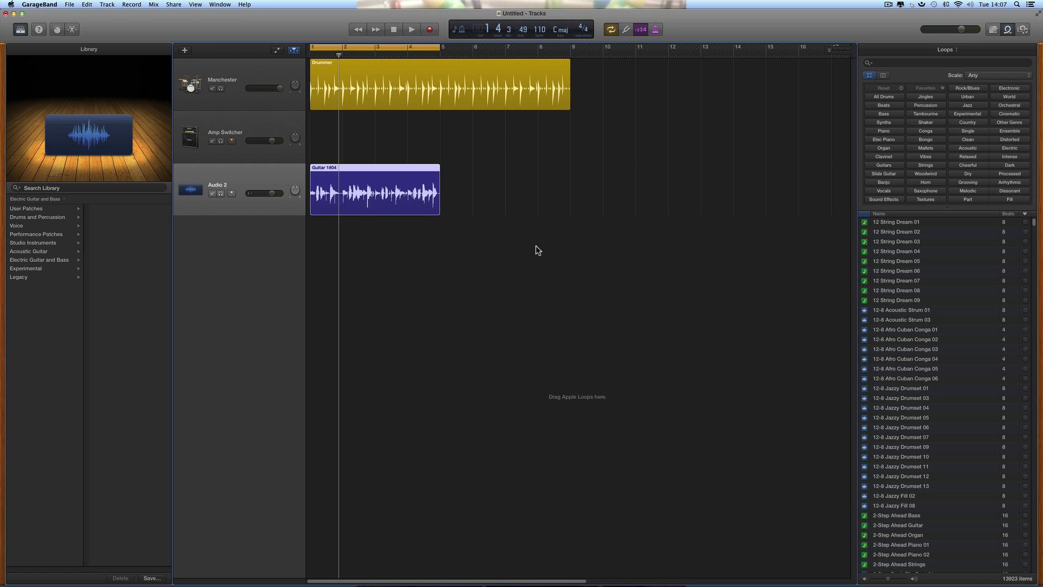
key(Return)
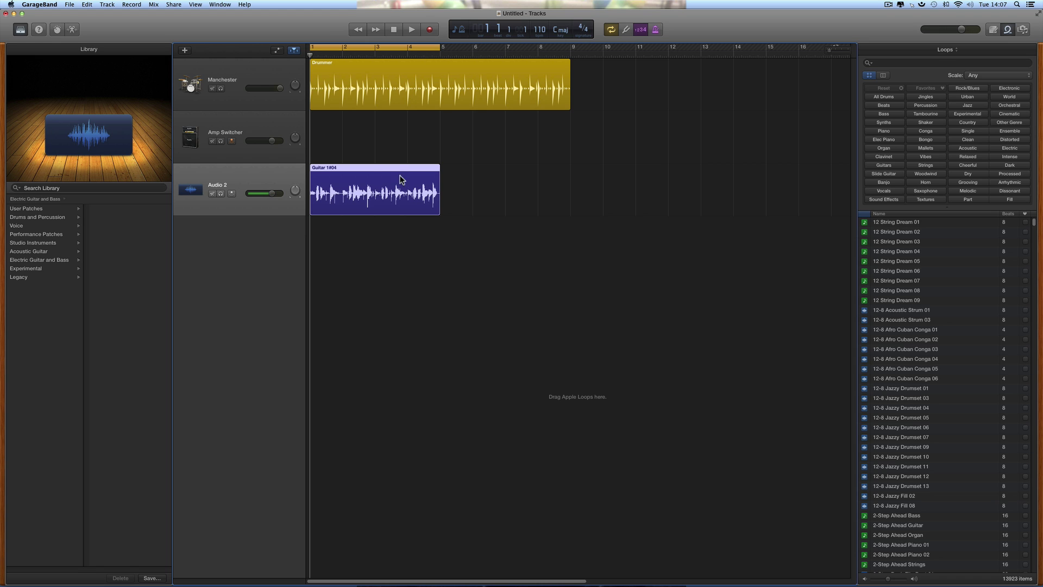
drag(386, 169, 736, 171)
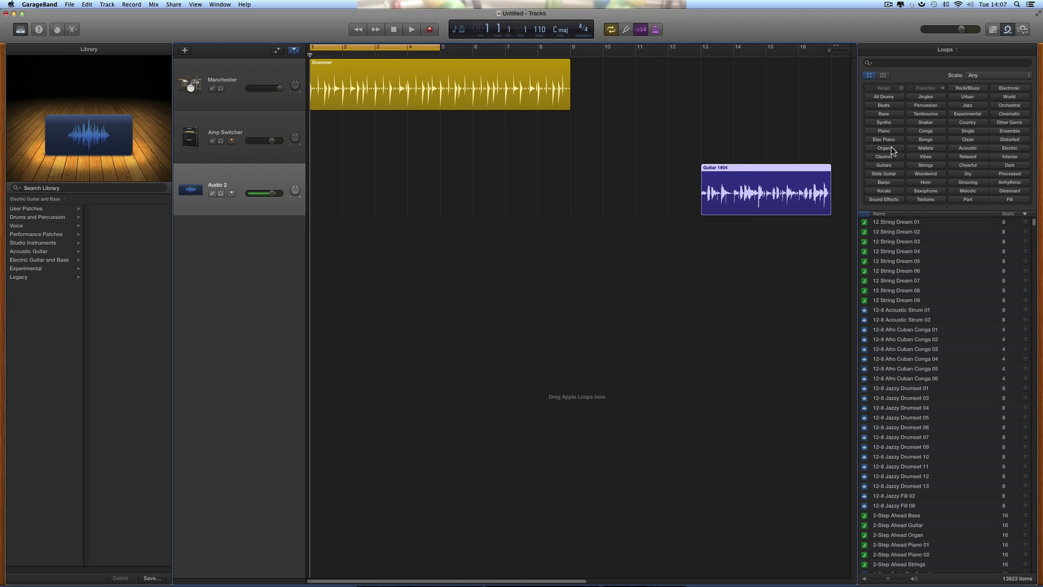
Filter the Loop Browser to Guitars, preview Guitar funky 4, and place it at bar 1 of Audio 2.
click(883, 166)
scroll(965, 359, down, 15)
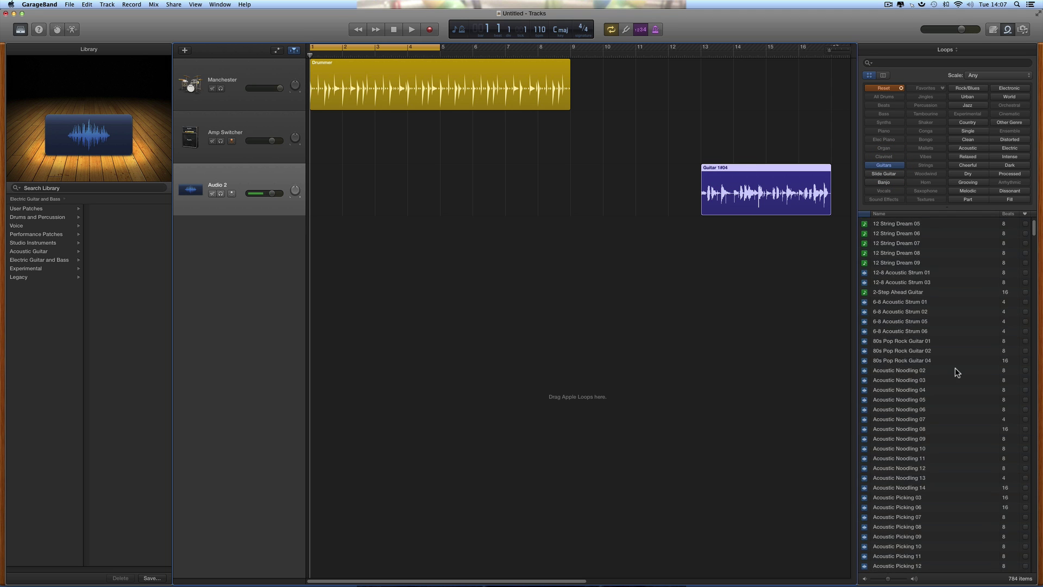
scroll(955, 368, down, 20)
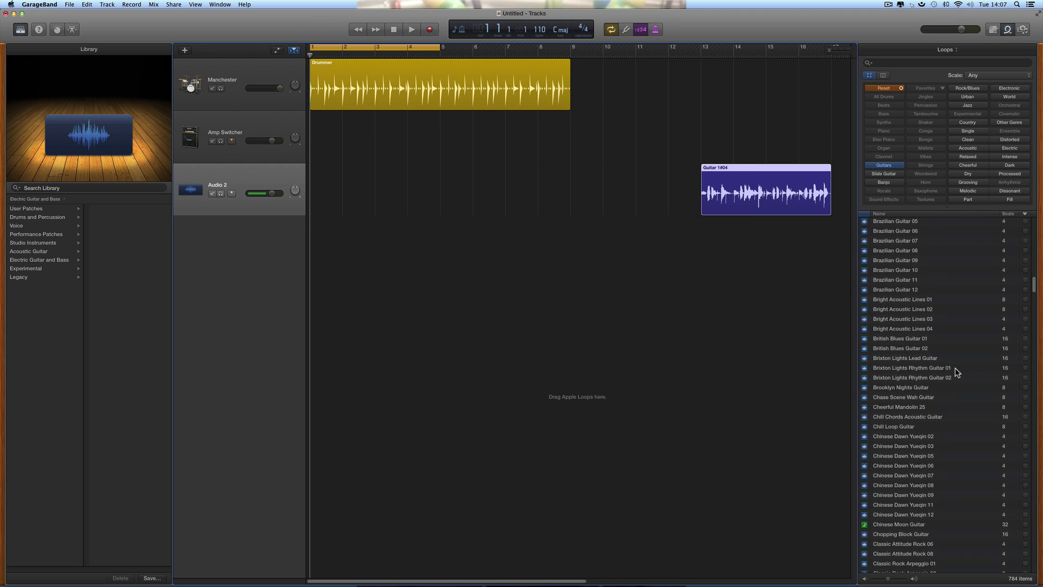
scroll(955, 367, down, 20)
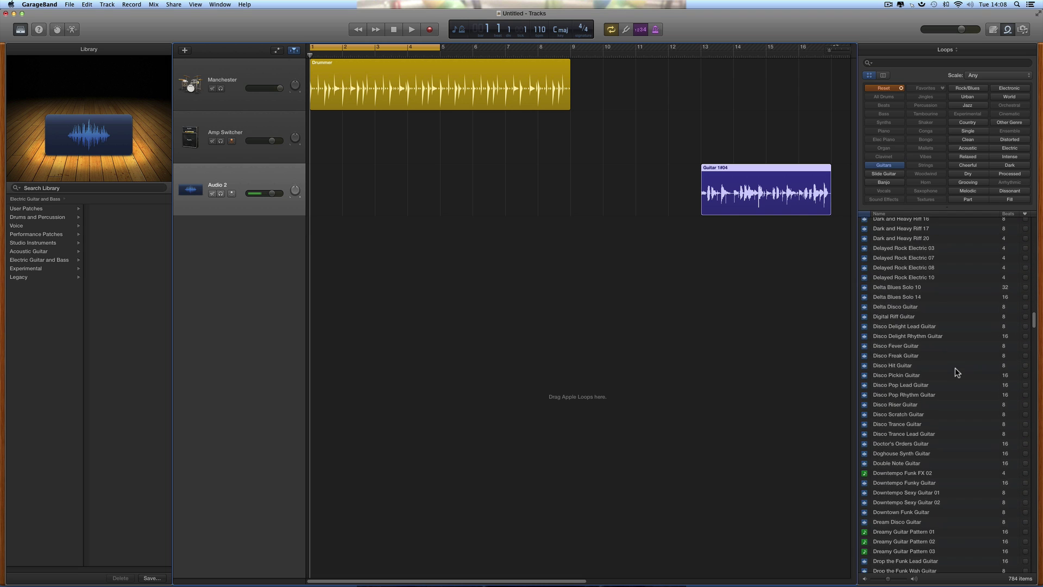
scroll(955, 367, down, 10)
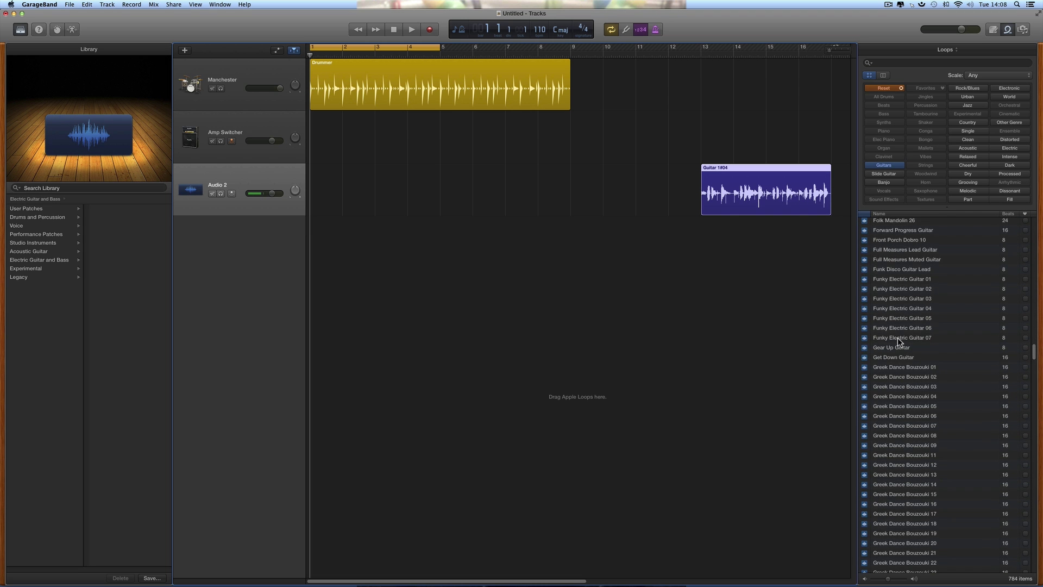
scroll(889, 403, down, 10)
scroll(891, 438, down, 1)
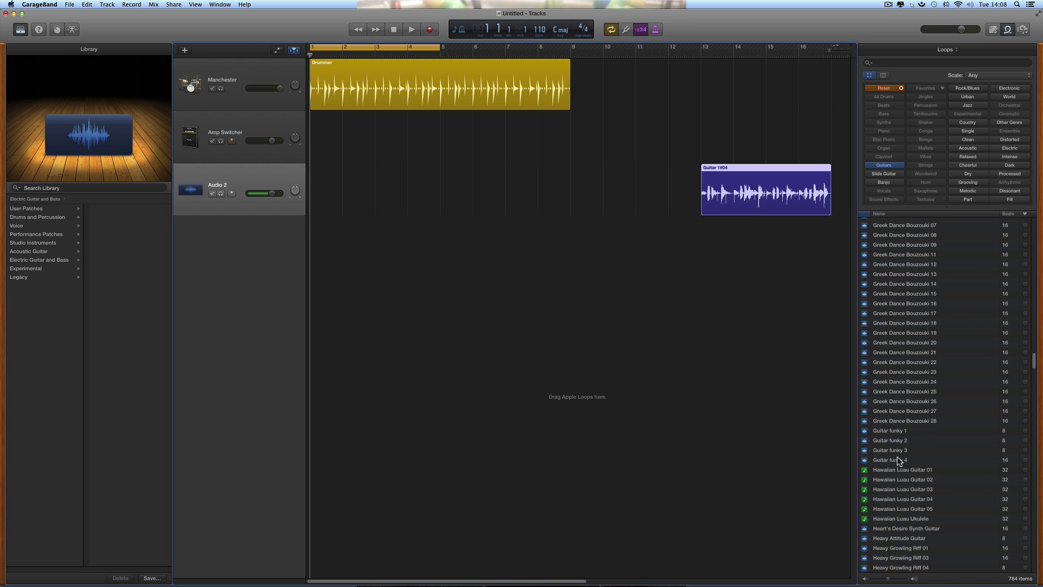
click(897, 460)
drag(896, 460, 321, 204)
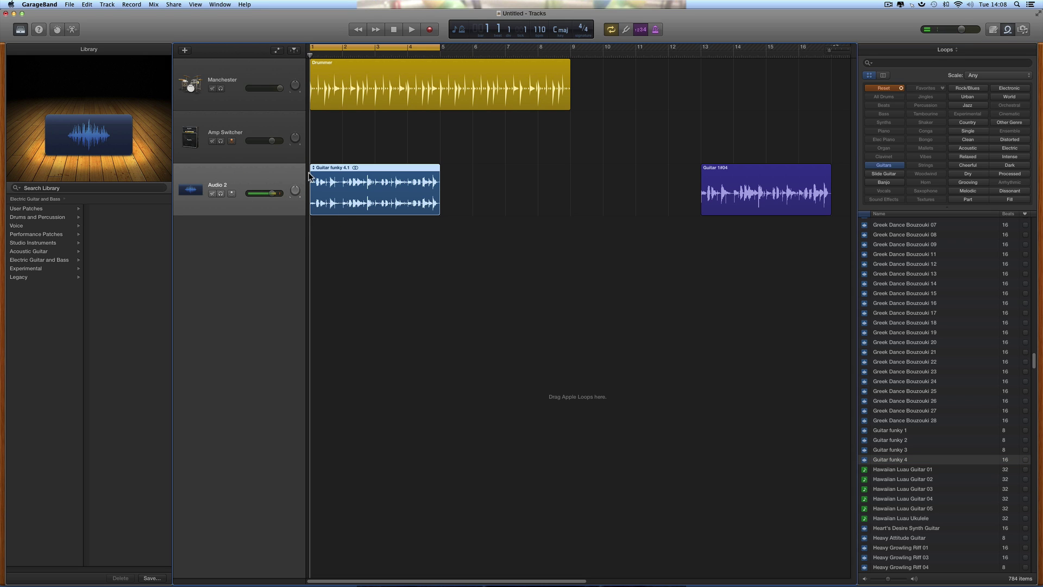
Play the Guitar funky 4.1 region with the drums and move it onto the Amp Switcher track.
click(346, 185)
key(space)
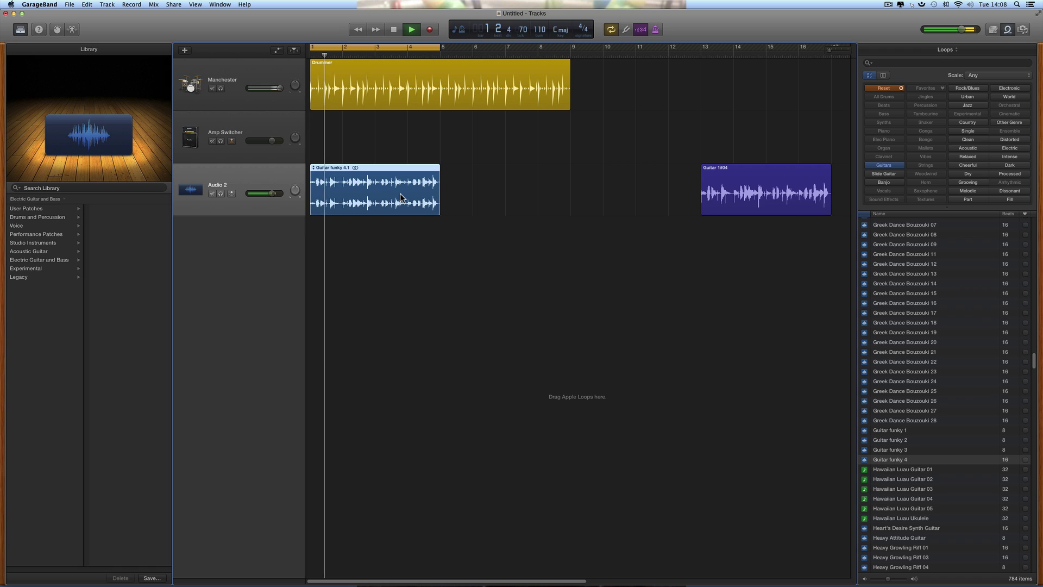
key(space)
drag(358, 203, 358, 150)
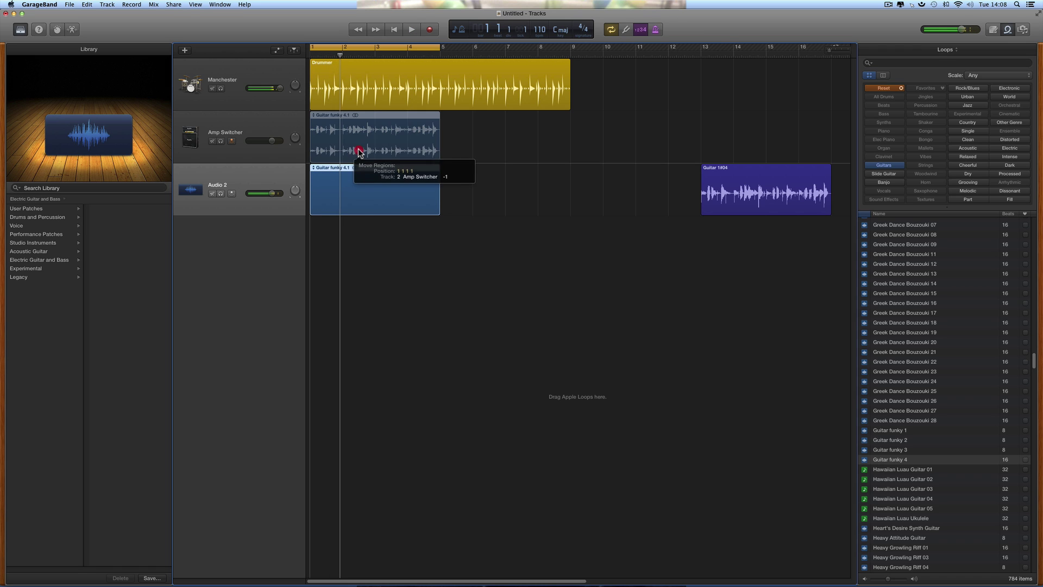
Audition the Boutique Tweed and British Invasion amp patches on the loop.
click(269, 130)
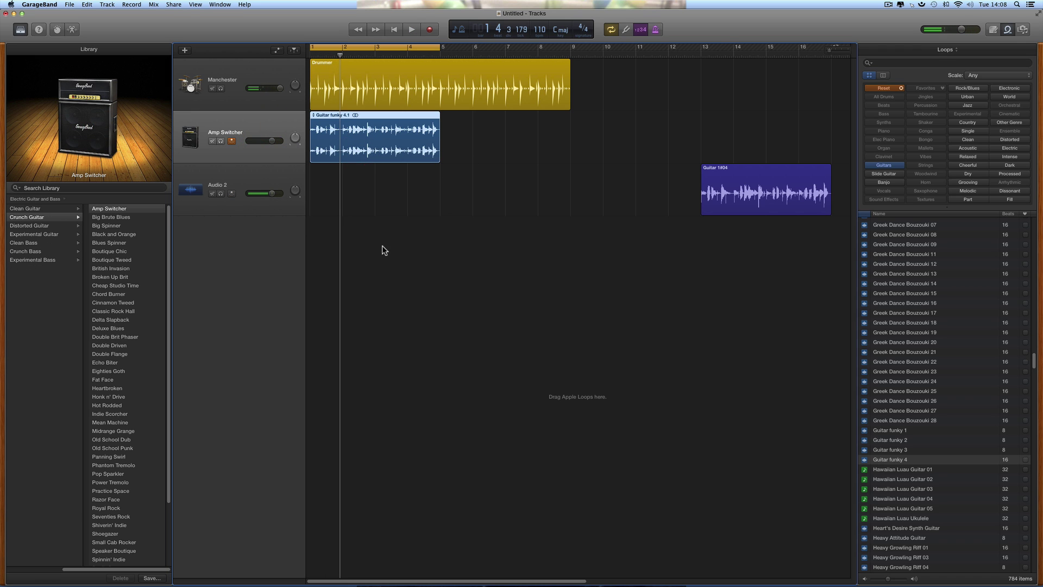
key(space)
key(space)
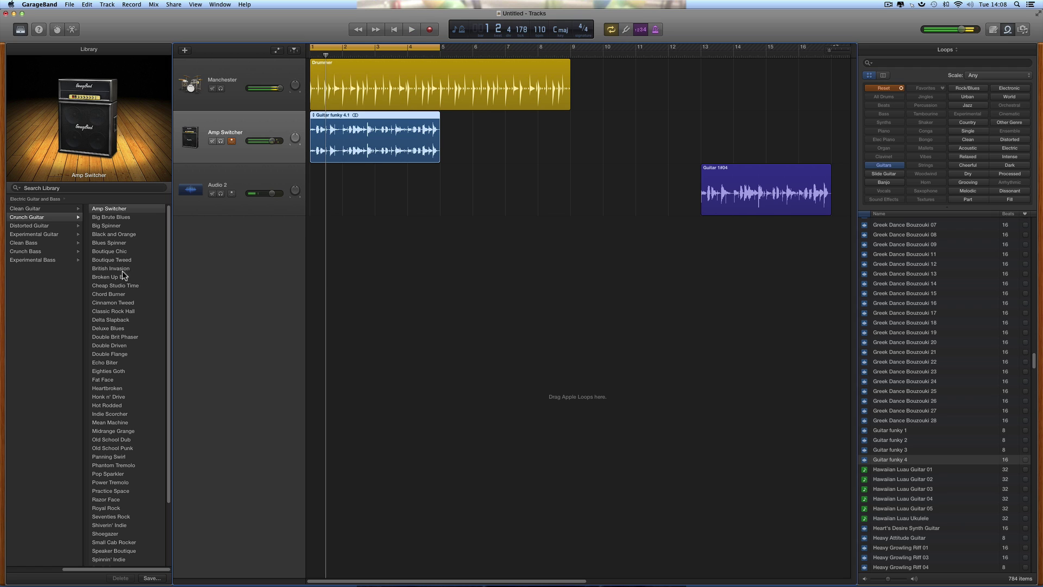
click(122, 261)
key(space)
key(space)
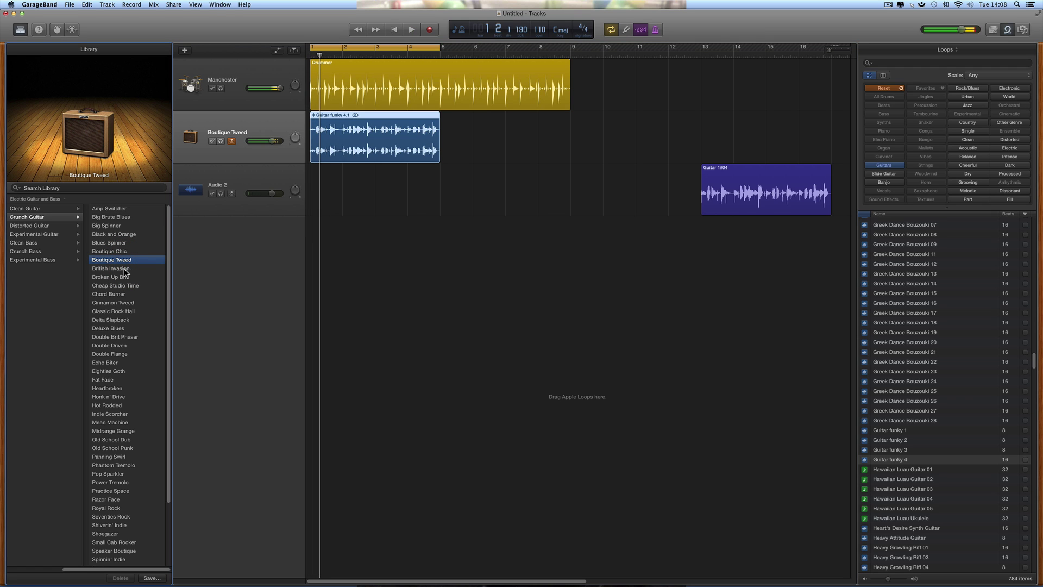
click(125, 269)
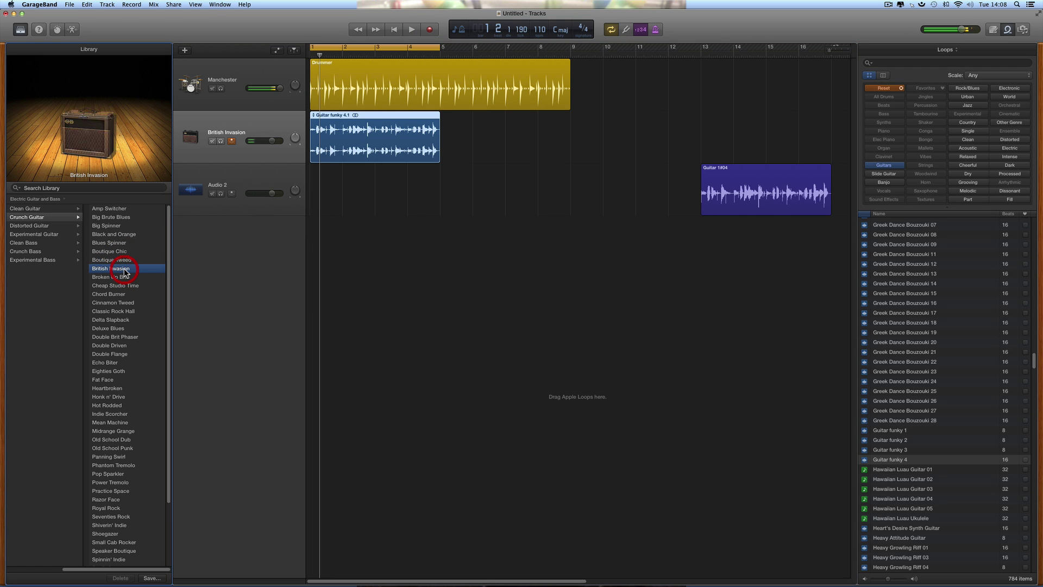
Audition the Distorted Guitar patches American Metal and British Metal.
click(54, 227)
click(104, 210)
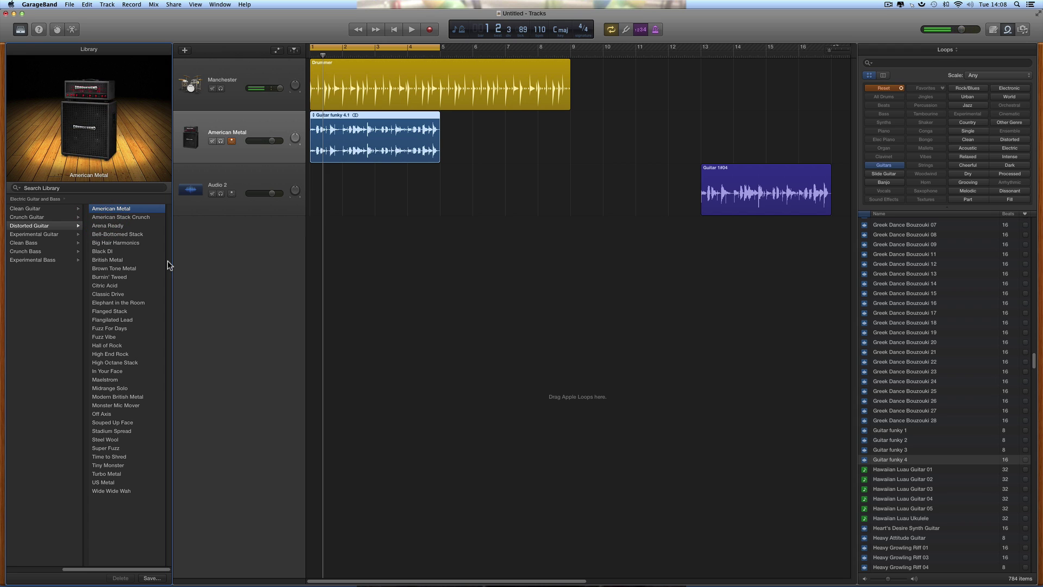
key(space)
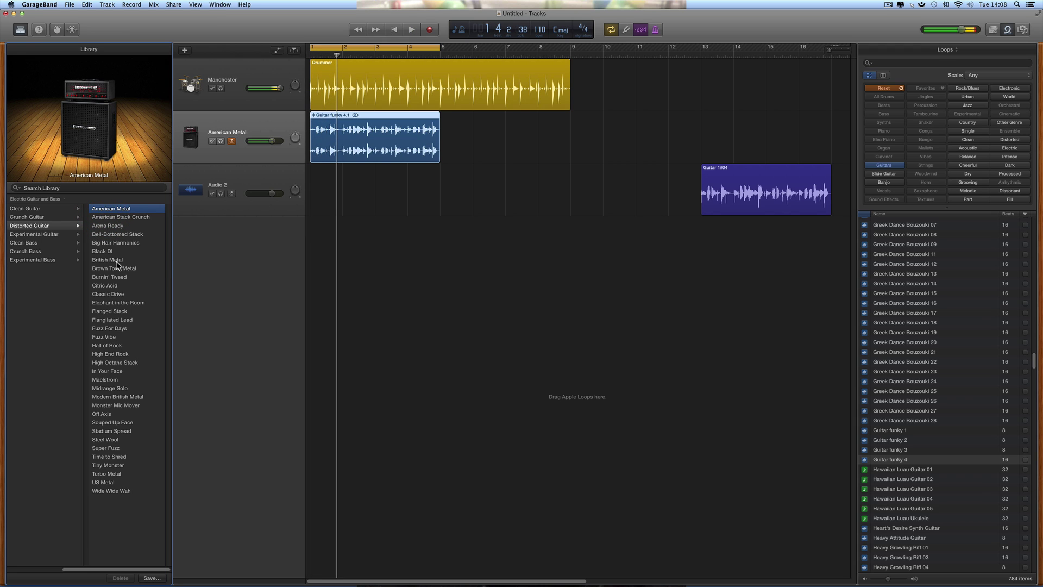
click(119, 262)
key(space)
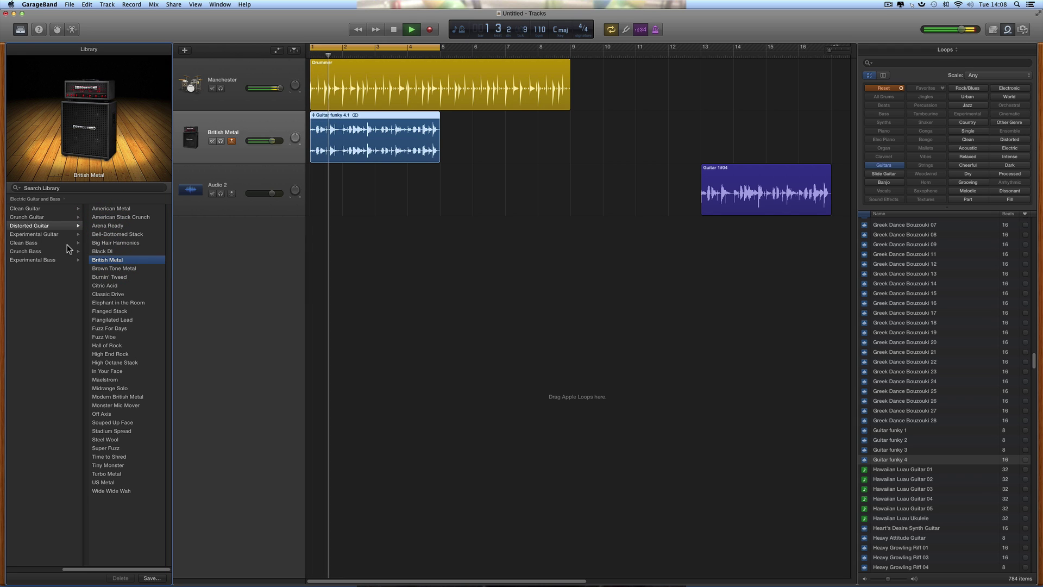
key(space)
Return to Crunch Guitar, try British Invasion, and settle on Double Driven.
key(Up)
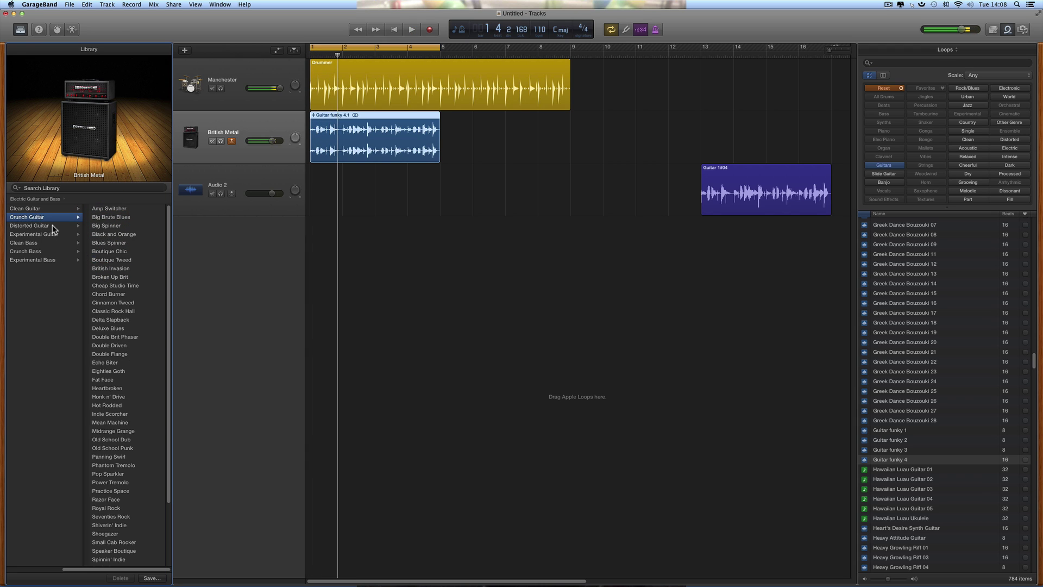
click(122, 269)
key(space)
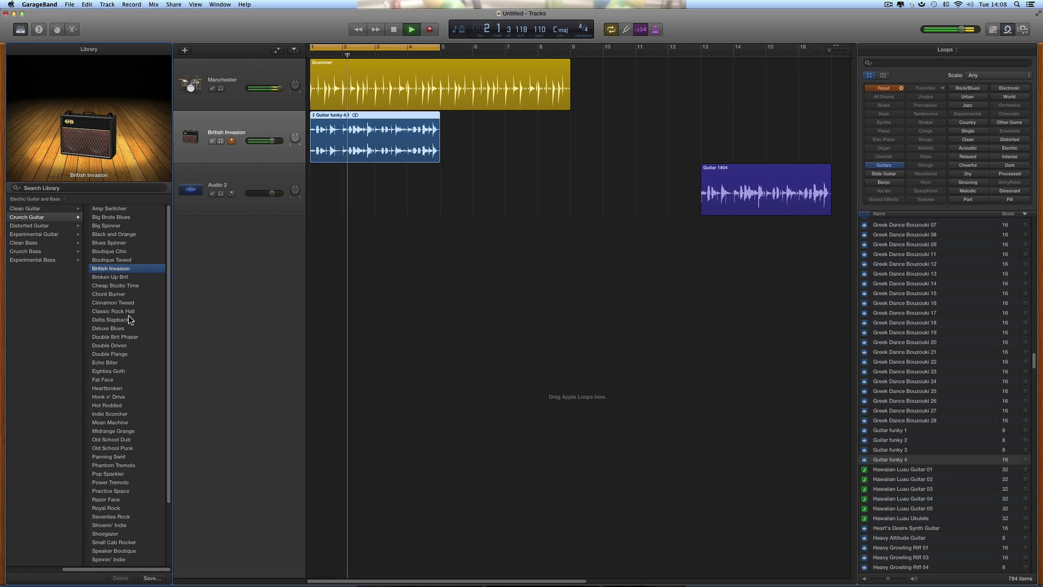
key(space)
click(117, 346)
key(space)
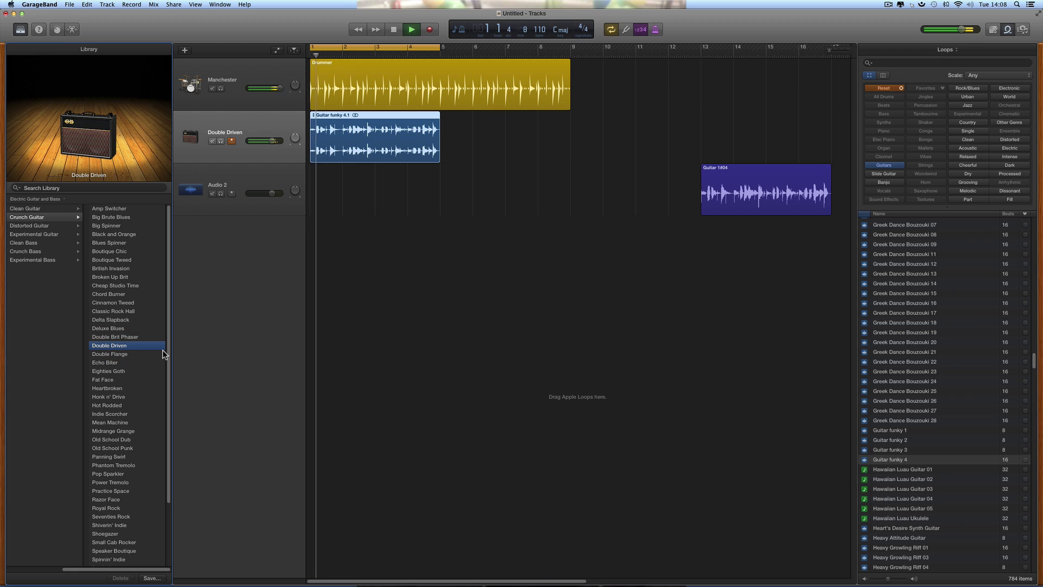
key(space)
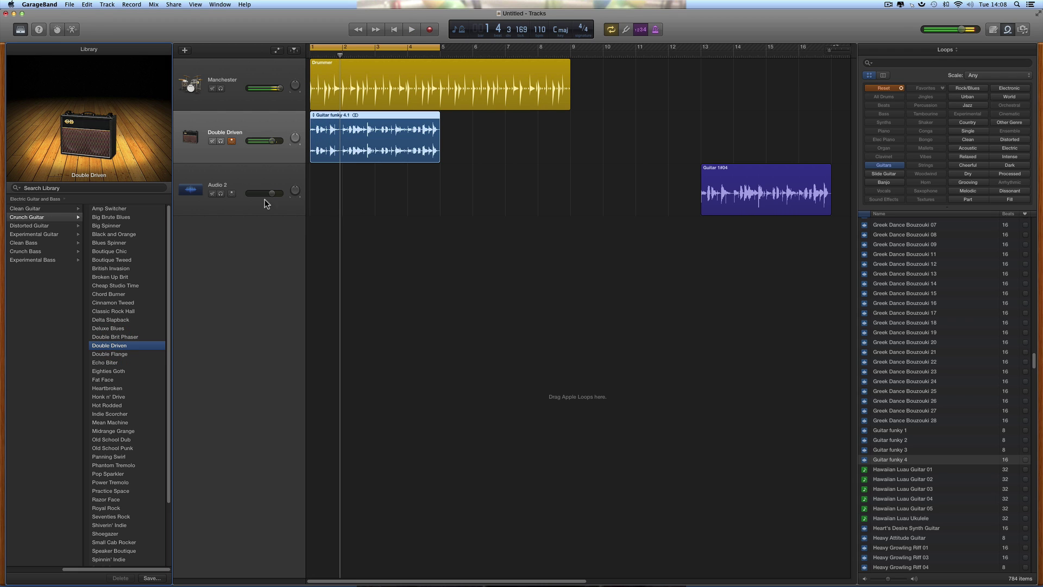
Disarm recording on the guitar track, then play the song at 130 bpm and at 90 bpm.
click(231, 141)
click(539, 30)
drag(539, 30, 539, 23)
key(space)
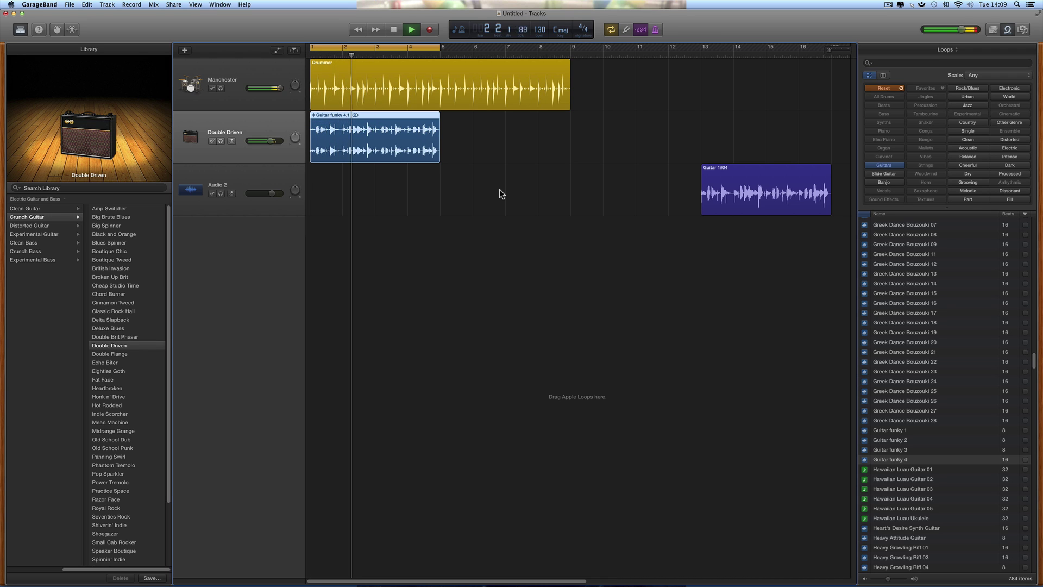
key(space)
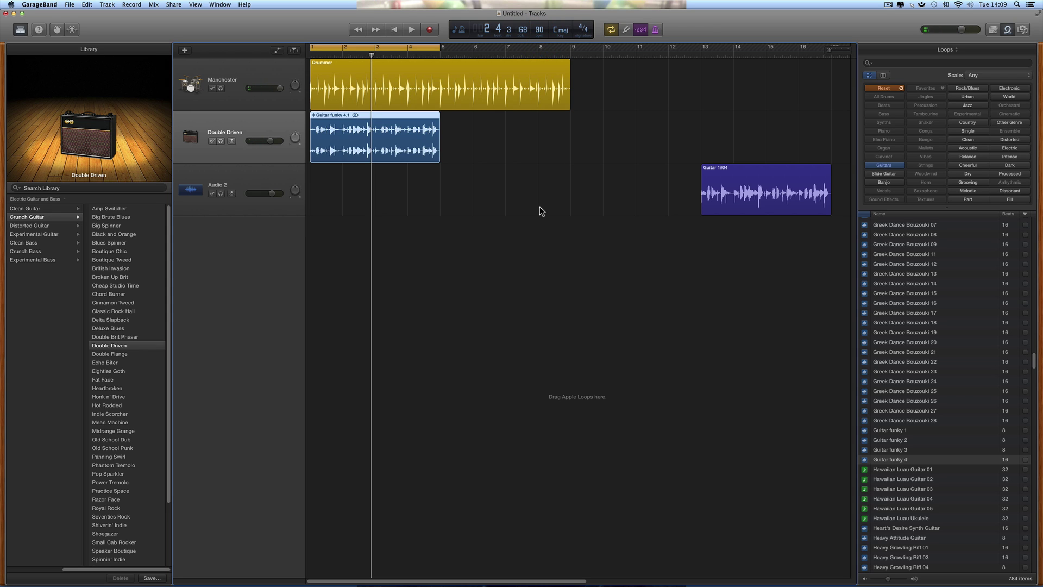
key(space)
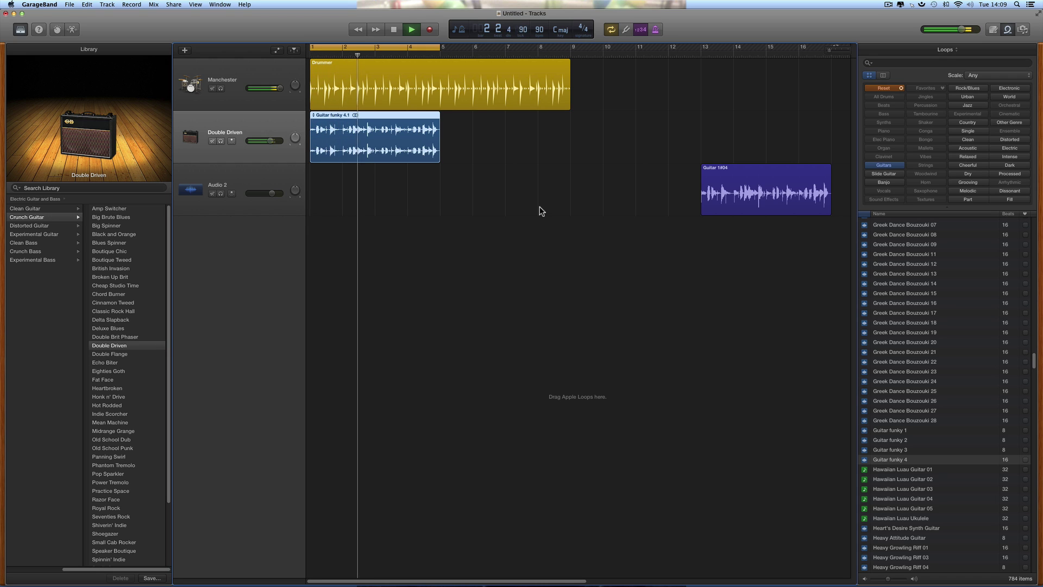
key(space)
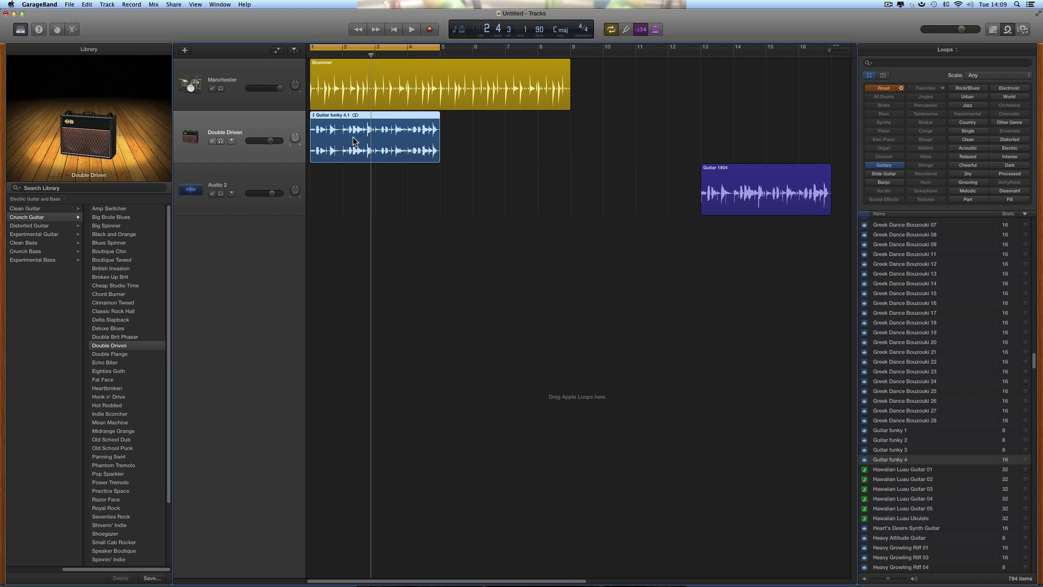
Show the transposition track, reset the tempo to 110 bpm, and try a higher key.
click(106, 5)
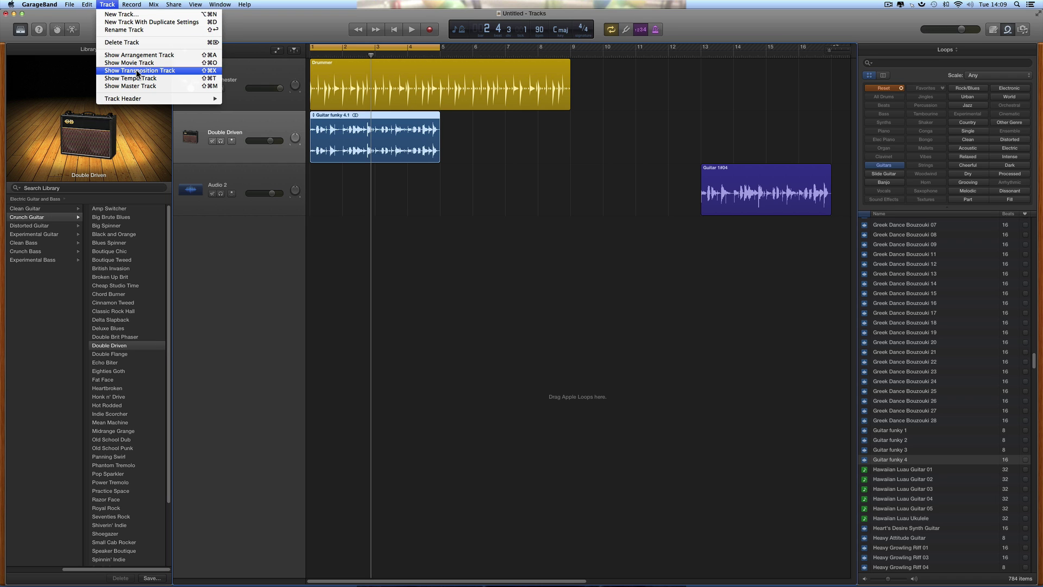
click(137, 71)
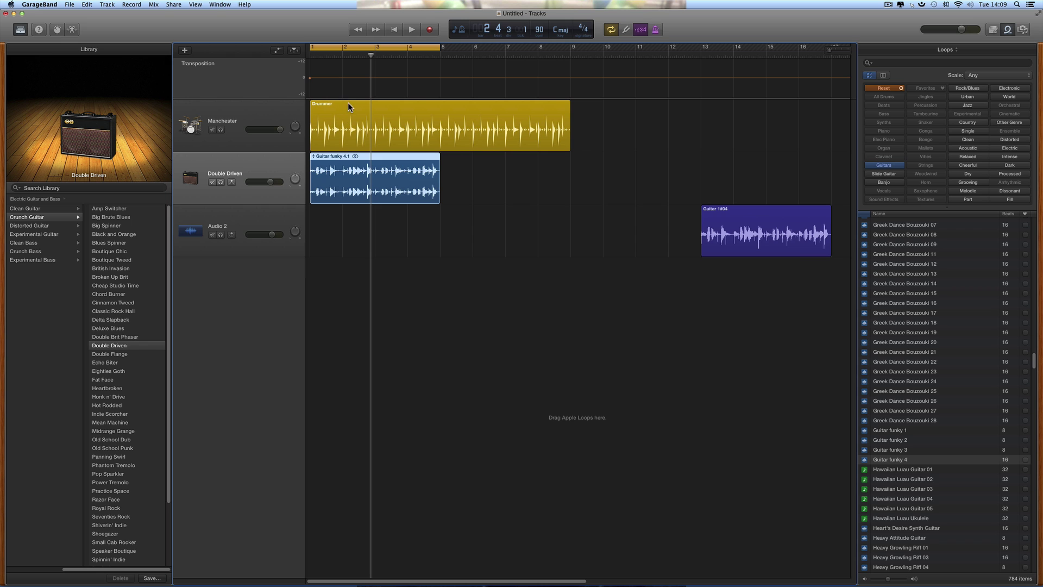
click(538, 31)
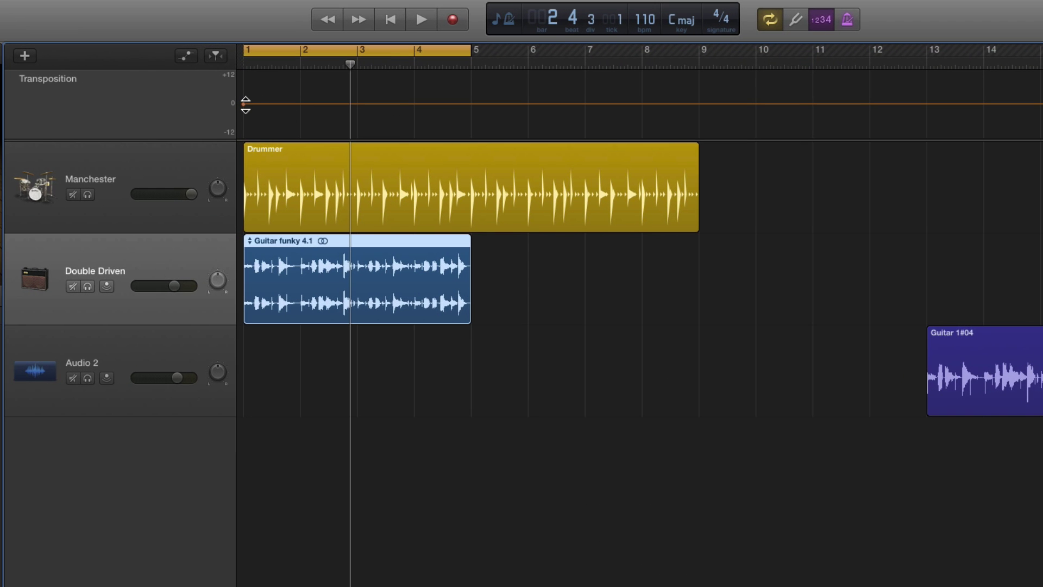
click(246, 105)
drag(245, 106, 245, 98)
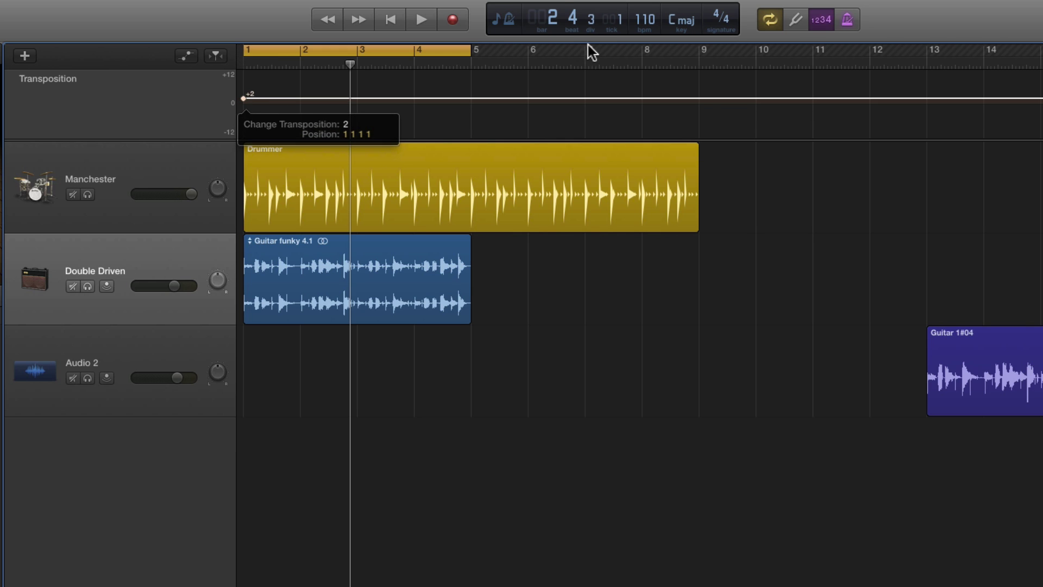
key(space)
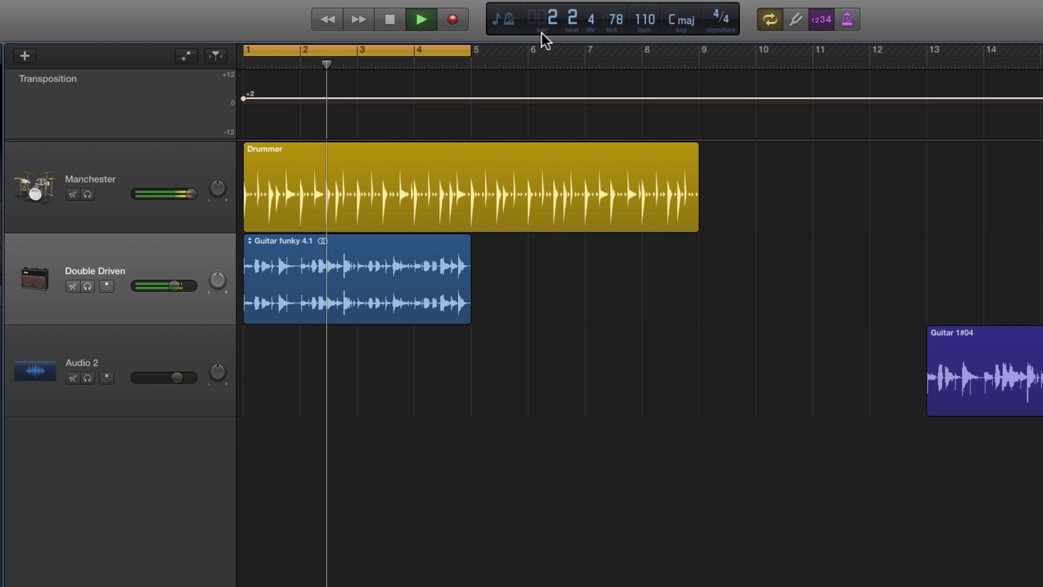
key(space)
Audition the song at +3 semitones, then settle the transposition at -2.
drag(243, 98, 243, 96)
key(space)
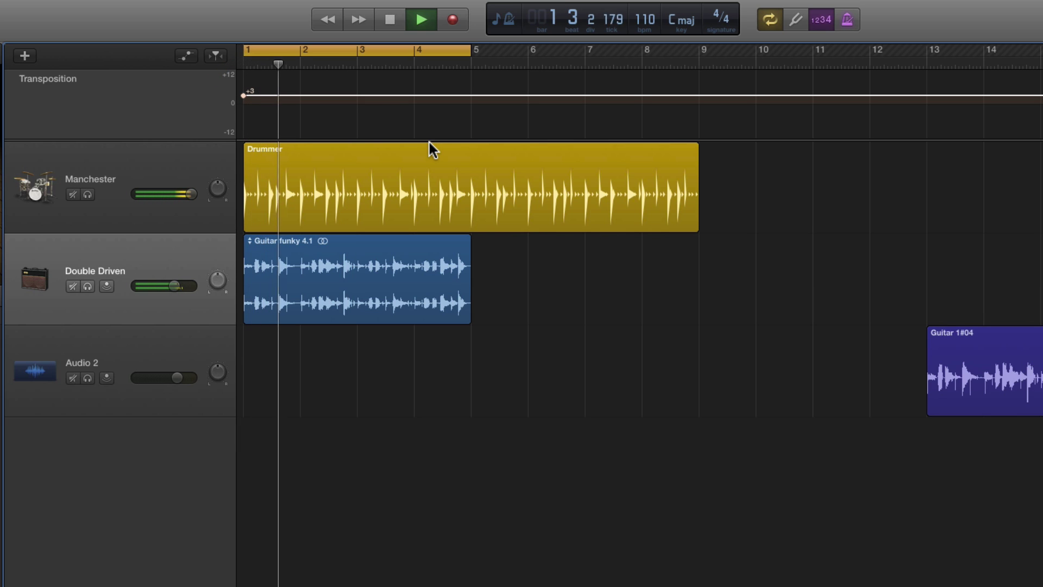
key(space)
drag(243, 94, 244, 113)
key(space)
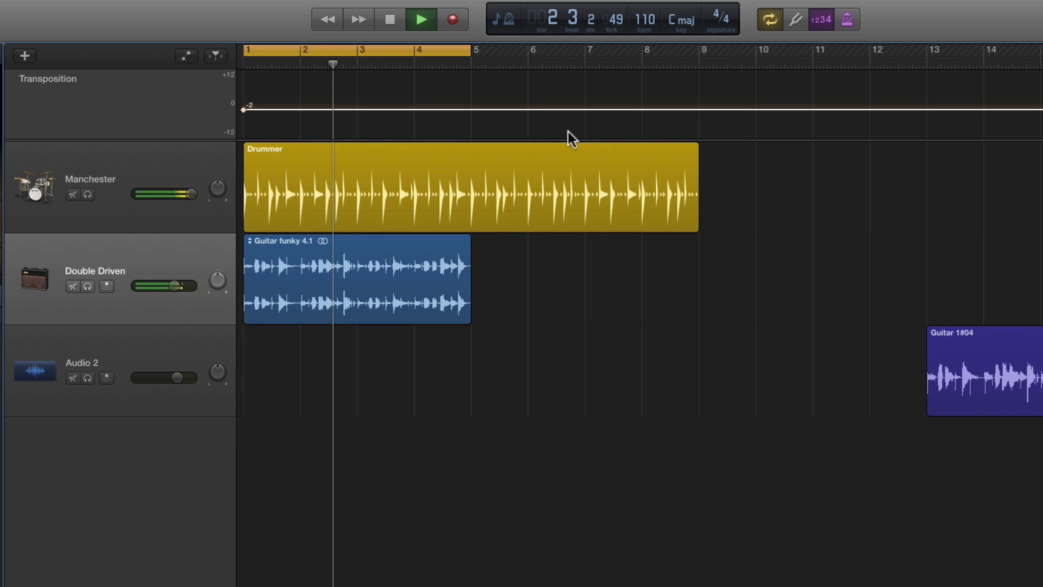
key(space)
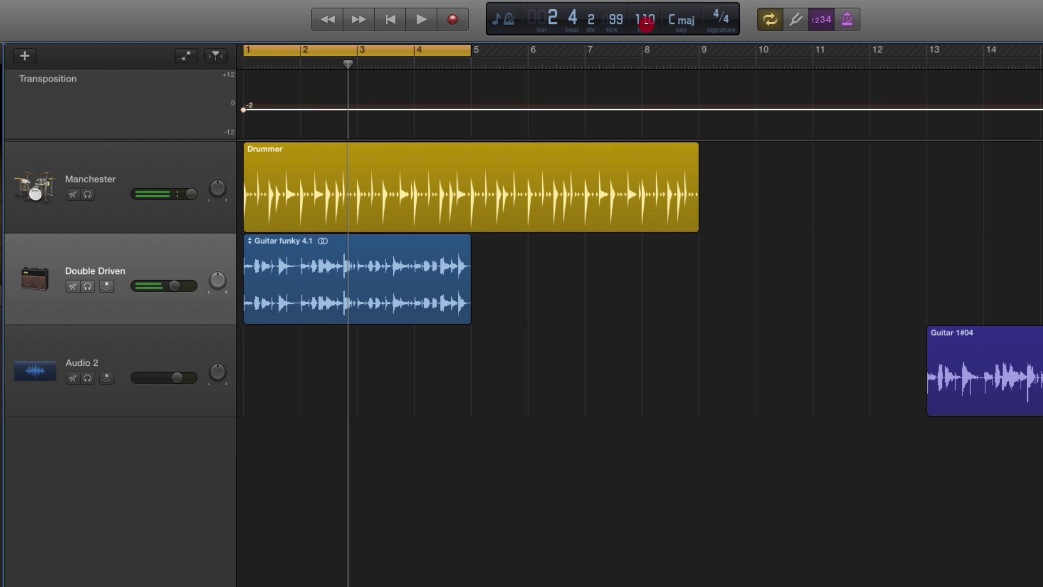
Set the tempo to 120 bpm and play the transposed song.
drag(645, 25, 645, 20)
key(space)
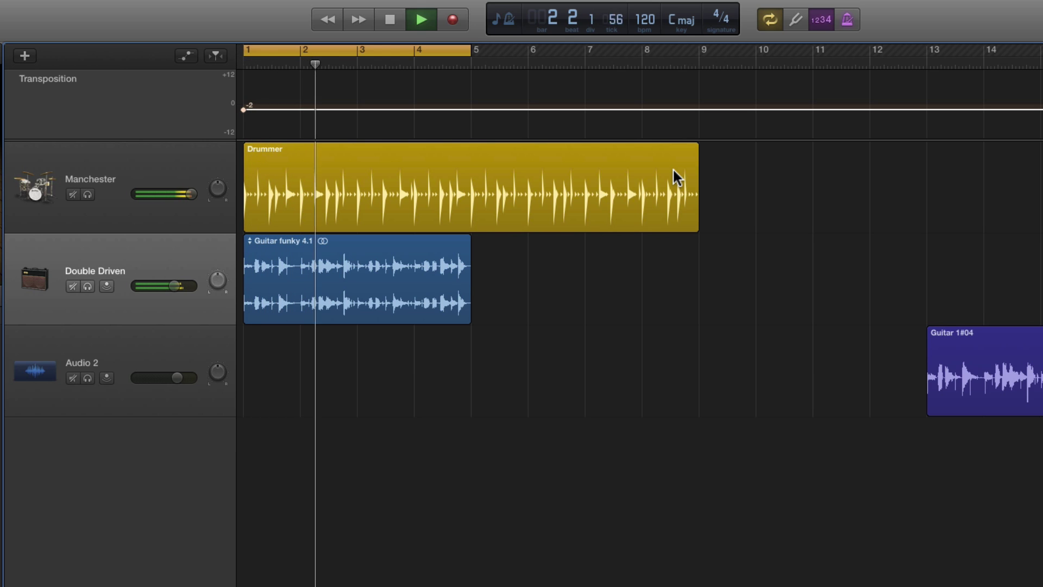
key(space)
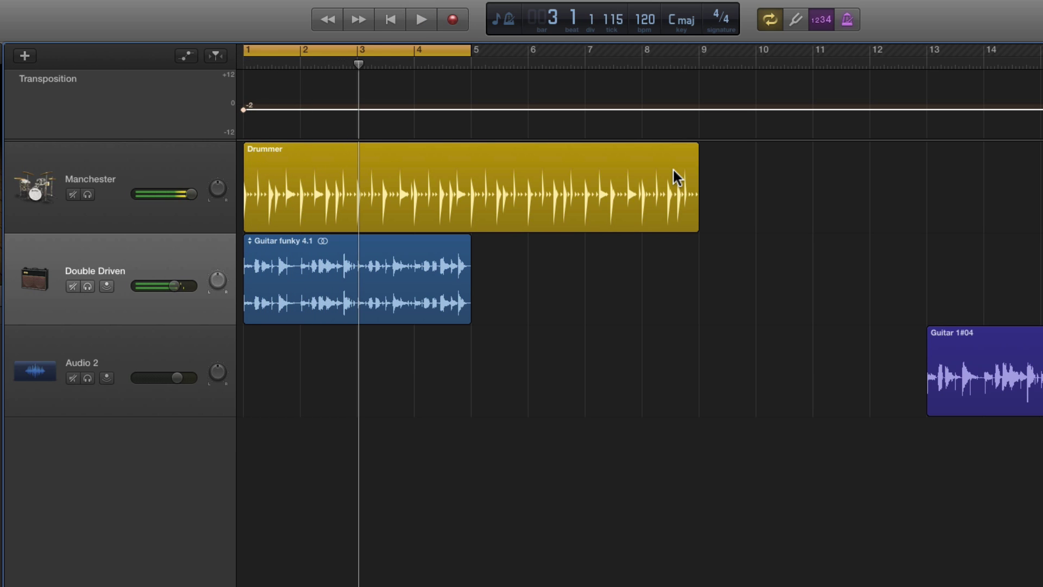